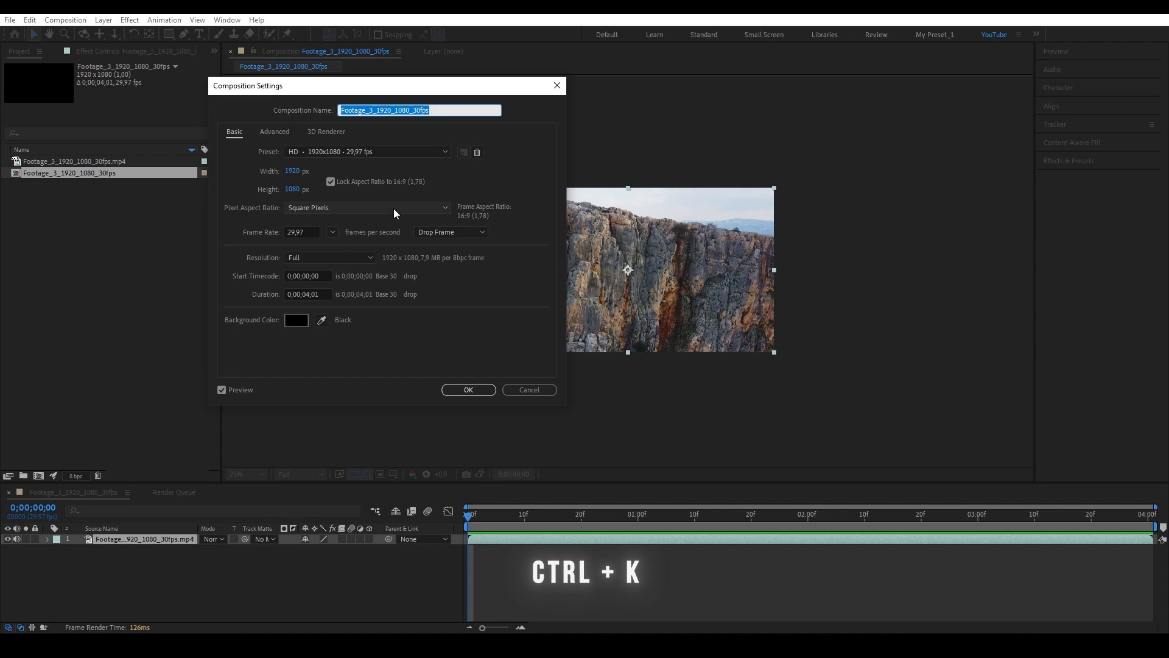
Step: Rename the footage composition as MAIN and fit it to the viewer
type("ьфшт")
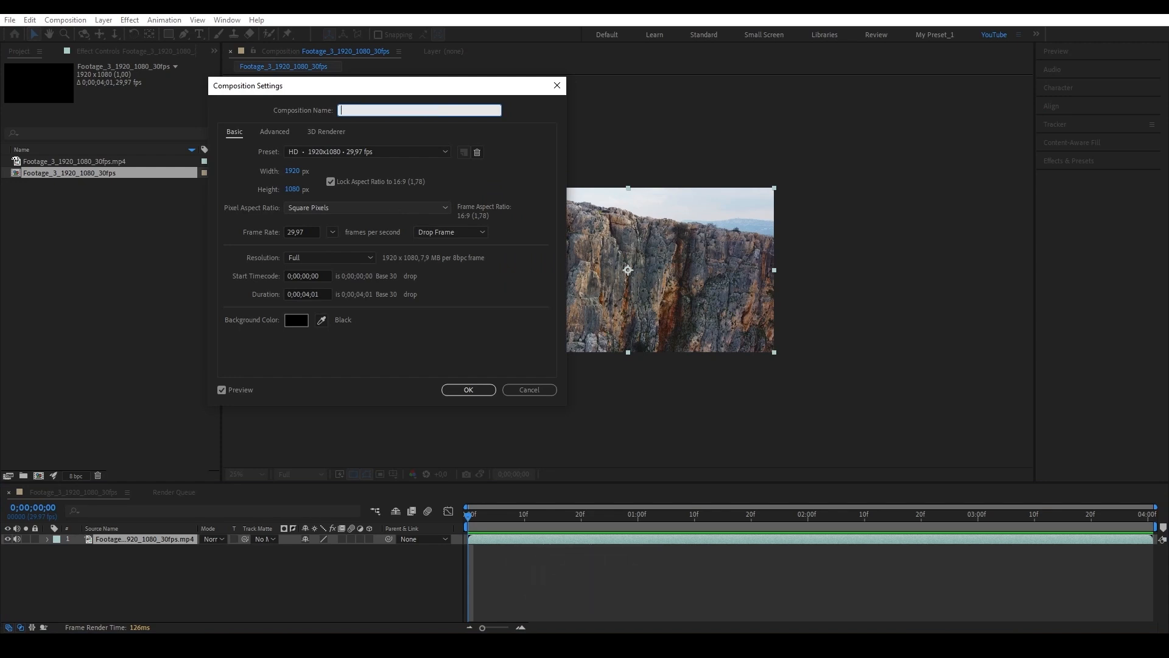
key("Return")
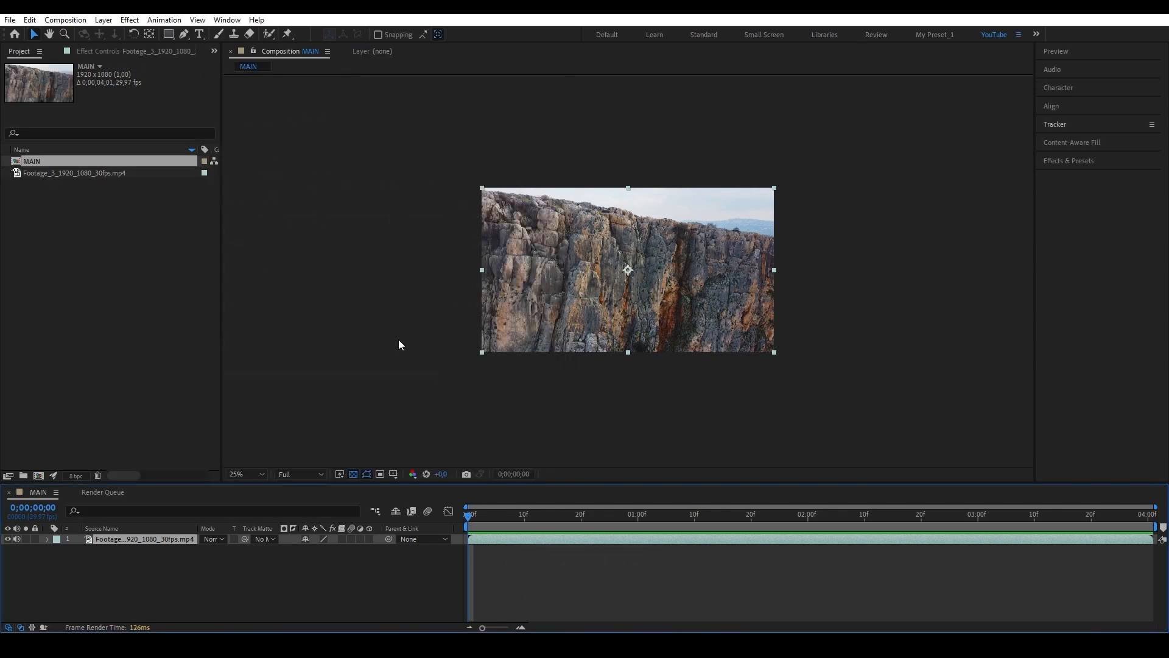
left_click(263, 476)
left_click(274, 259)
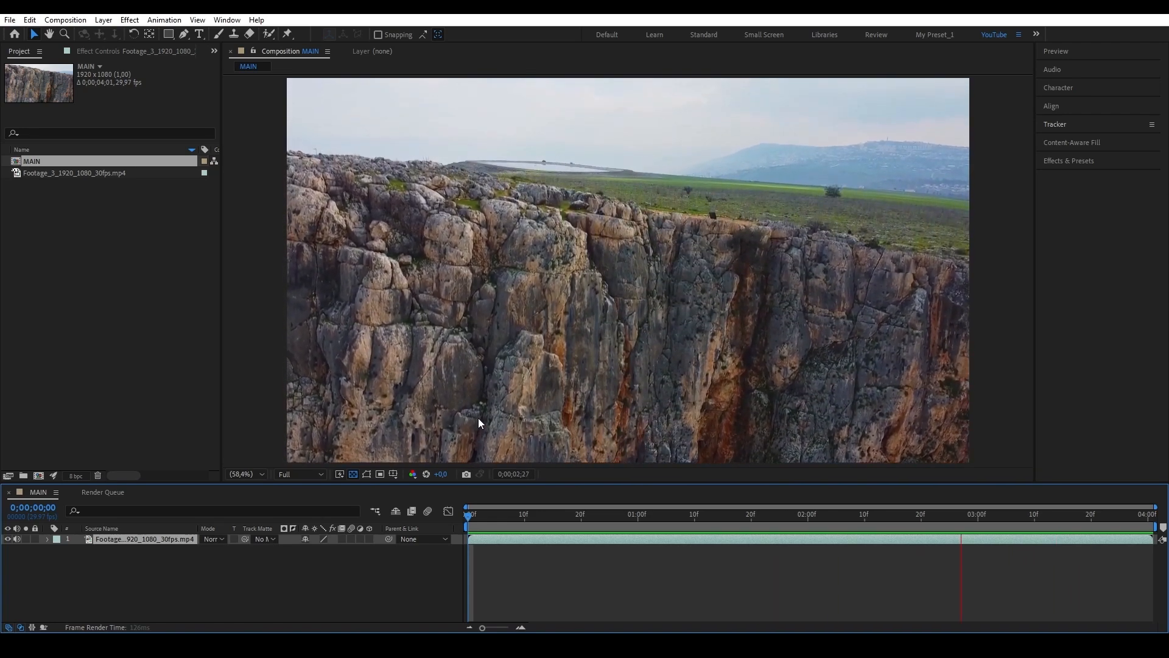
Step: Stop the preview and, at 0;00;02;00, add a text layer reading S over the cliff face
key("space")
left_click_drag(1022, 517, 807, 538)
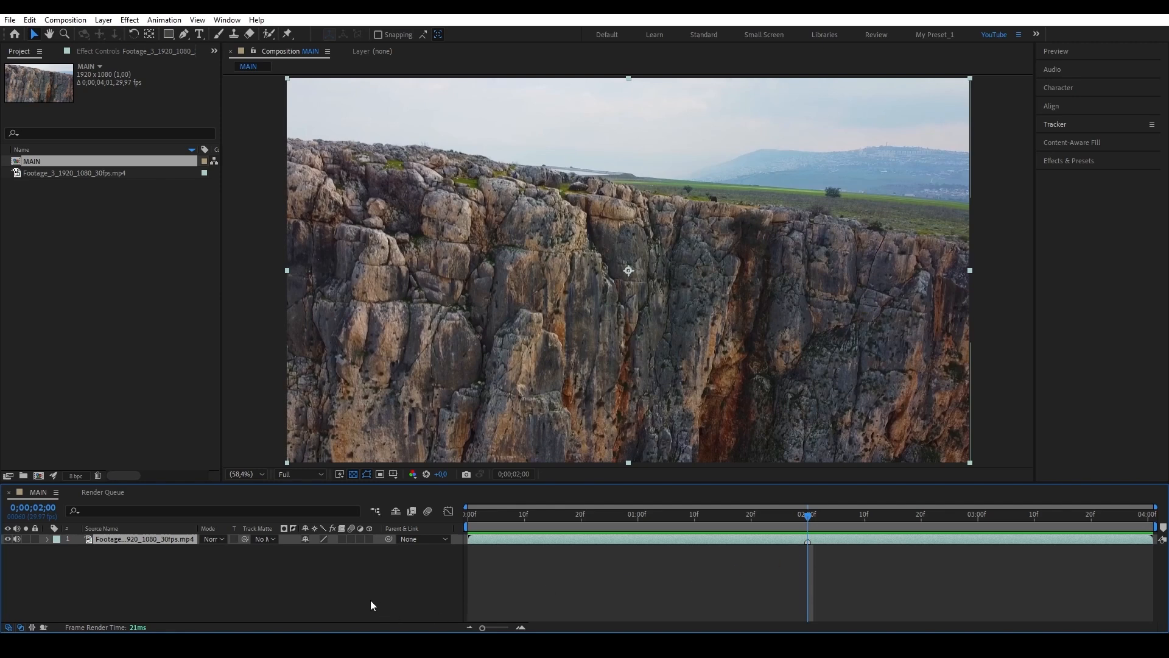
left_click(199, 34)
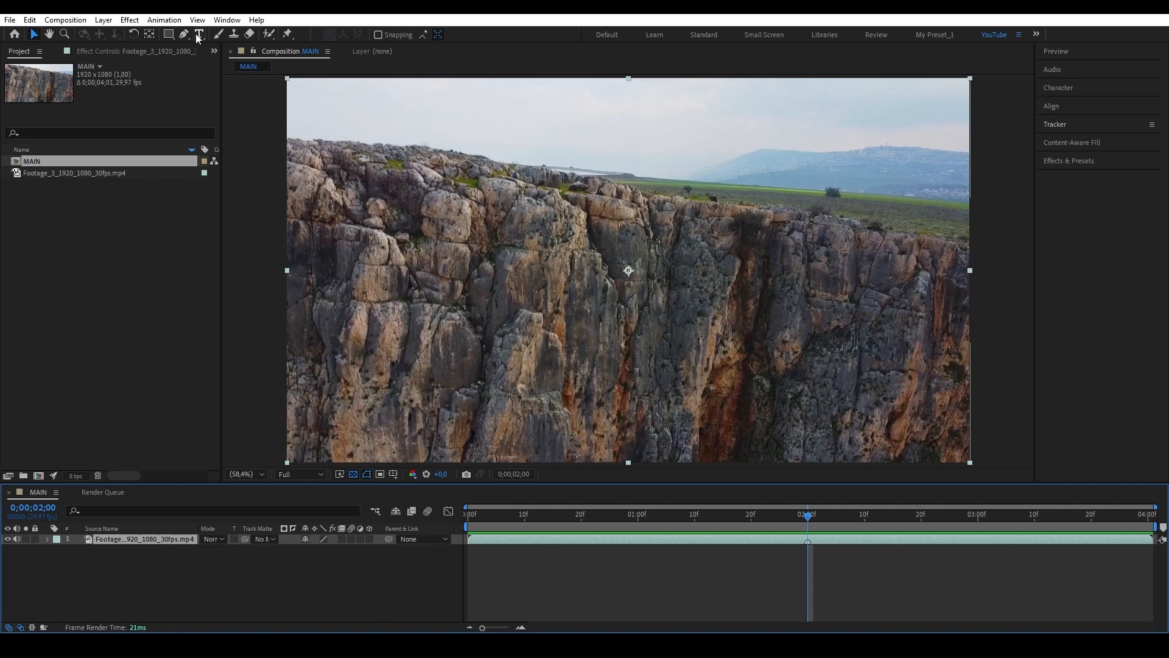
left_click(531, 303)
type("S")
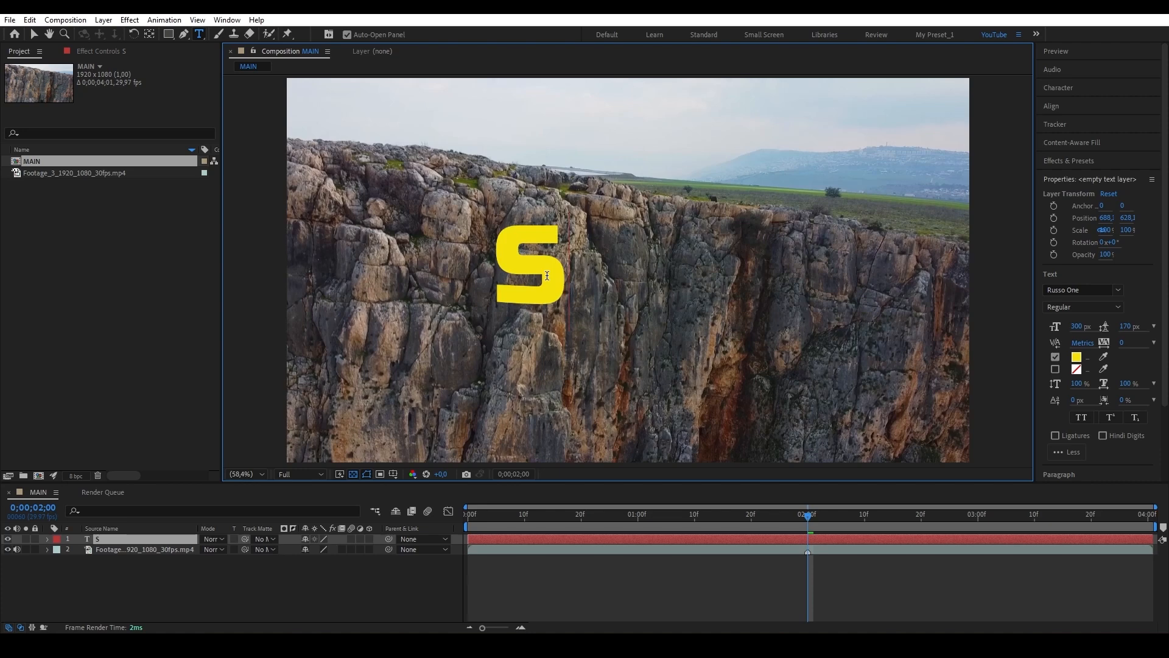
Step: Make the S layer 3D, move it to about 791, 719 and turn its Y orientation to 330° to follow the rock
left_click(197, 537)
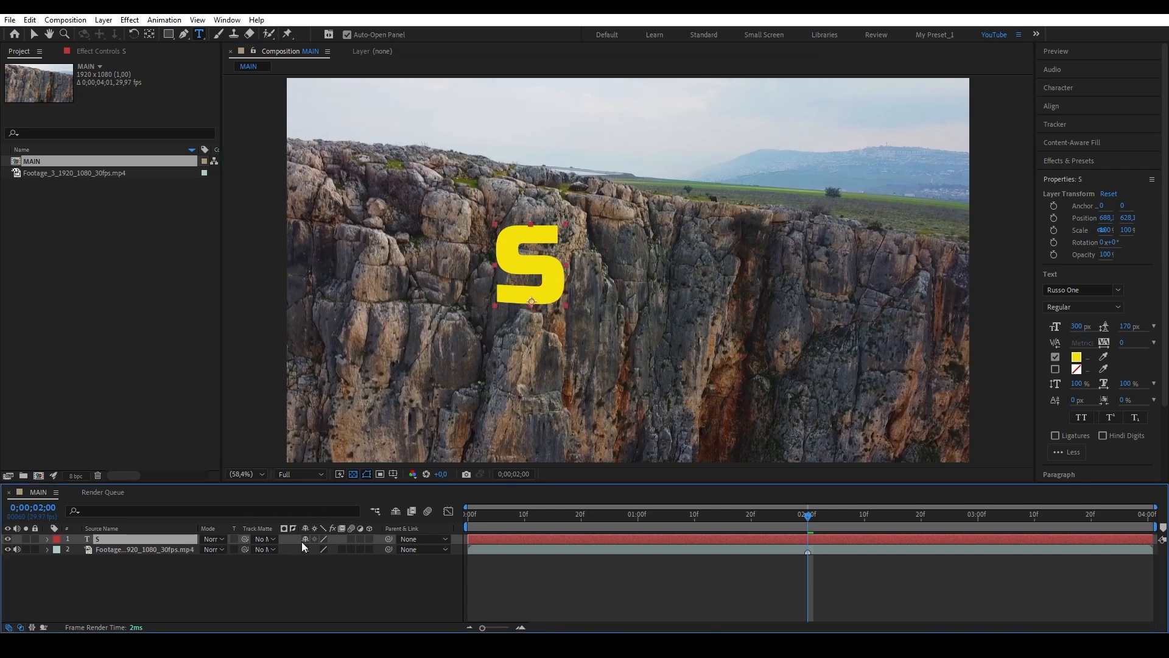
left_click(369, 539)
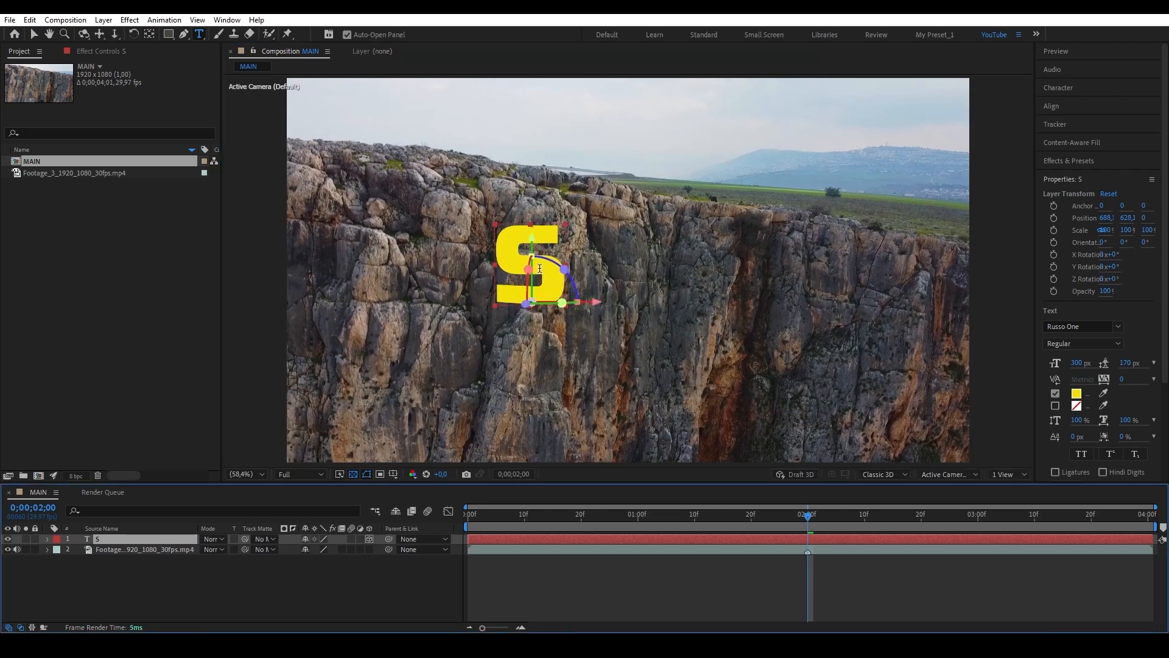
key("v")
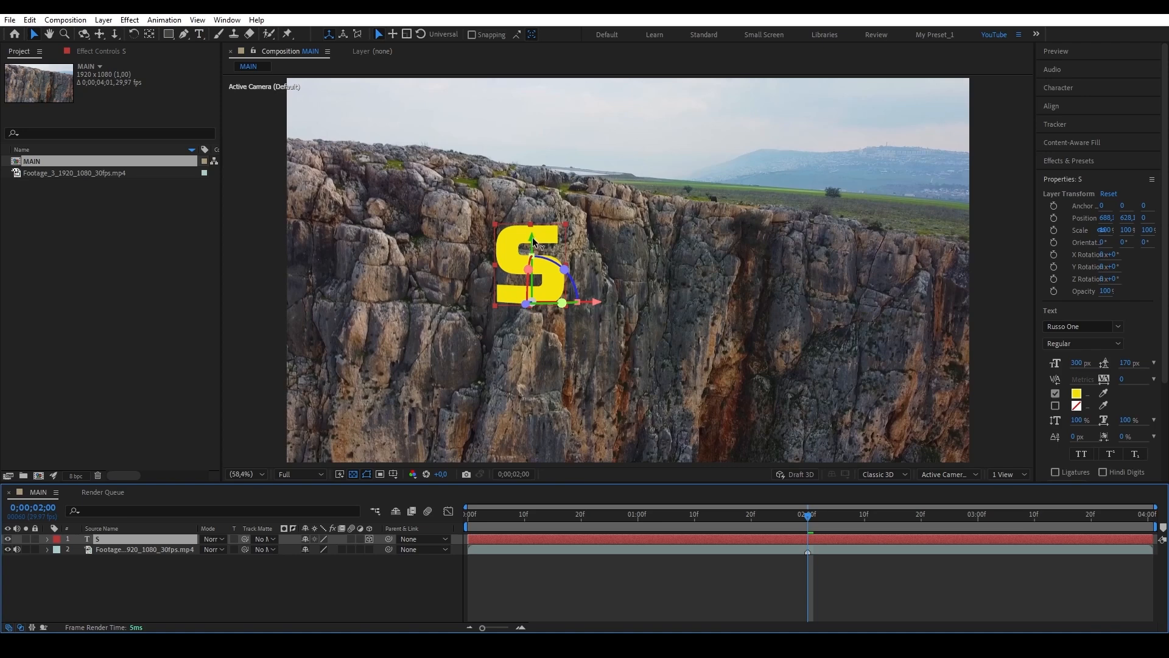
left_click_drag(533, 238, 532, 276)
left_click_drag(543, 335, 614, 334)
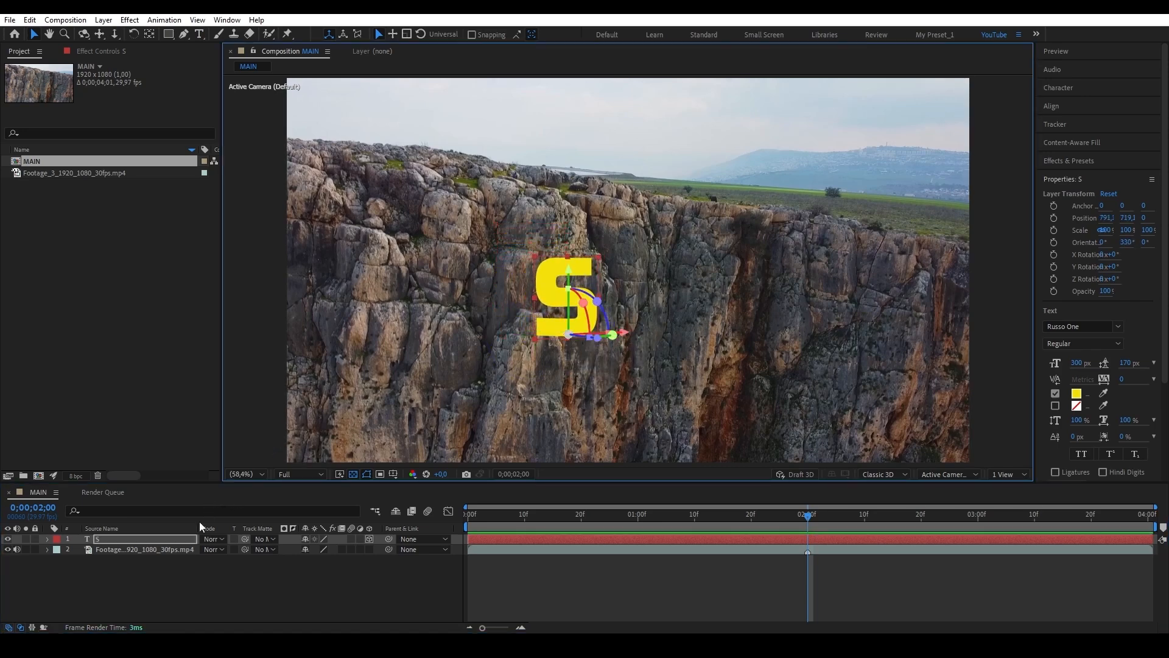
Step: Duplicate the S layer, change the copy to T, and place the two letters side by side at their own angles on the cliff
left_click(182, 539)
key("ctrl+d")
double_click(170, 541)
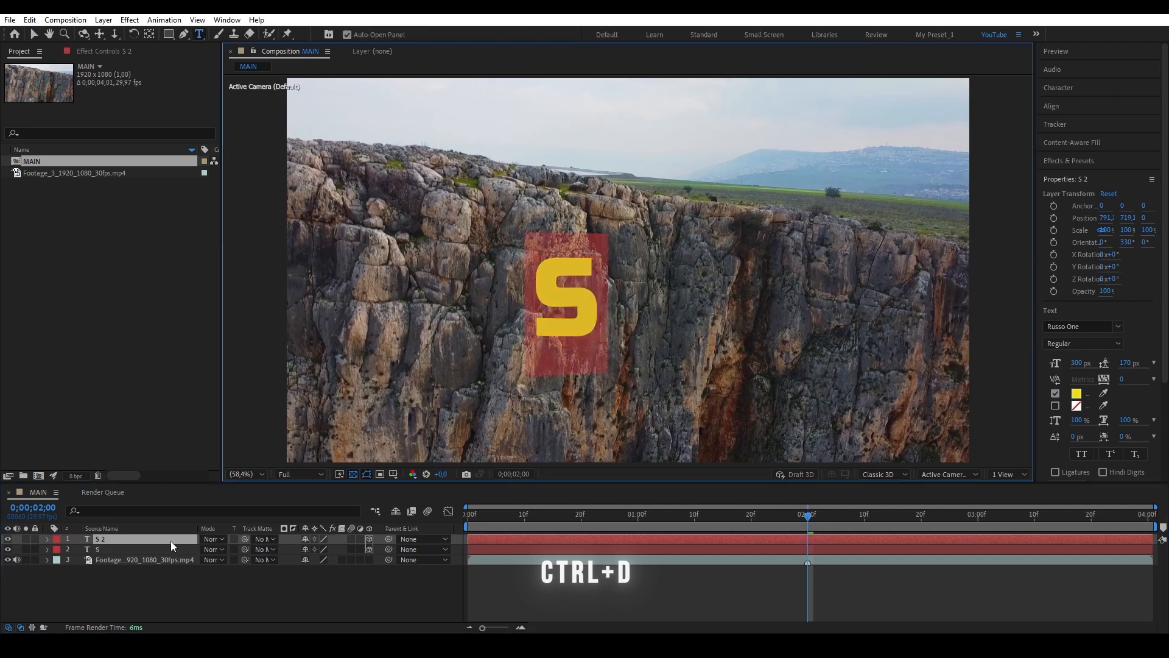
type("Tv")
left_click_drag(621, 333, 669, 335)
left_click_drag(708, 334, 734, 336)
left_click(587, 320)
left_click_drag(624, 335, 651, 337)
left_click(673, 334)
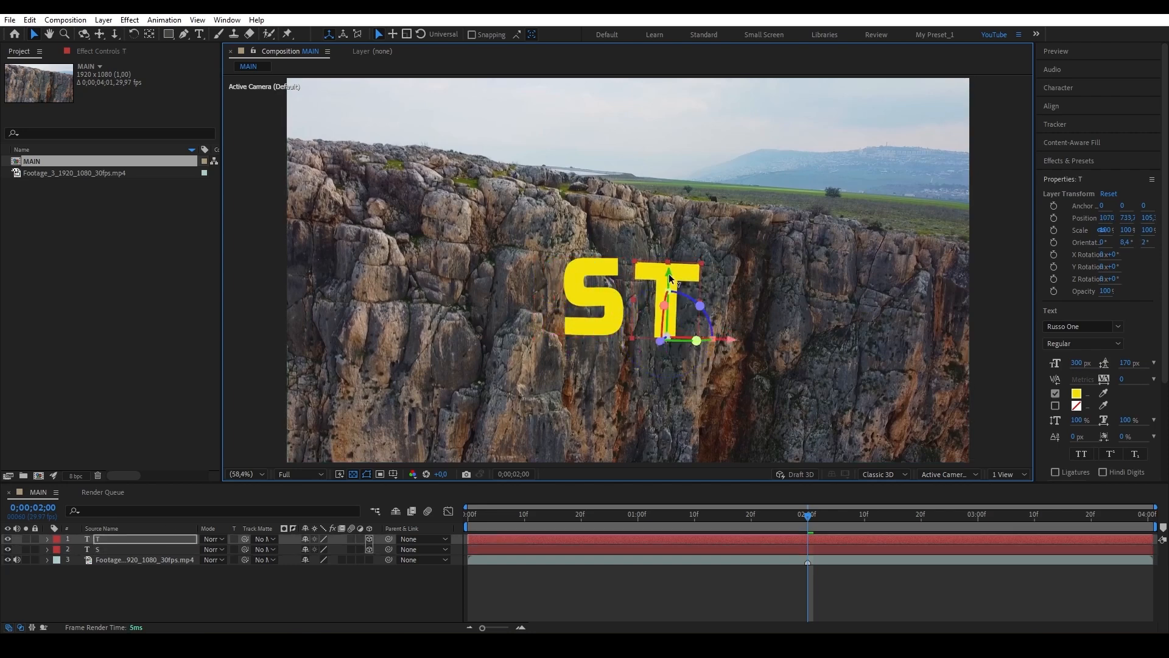
Step: Duplicate the T layer, change the copy to O, angle it beside the T, and realign the S and T with it
key("ctrl+d")
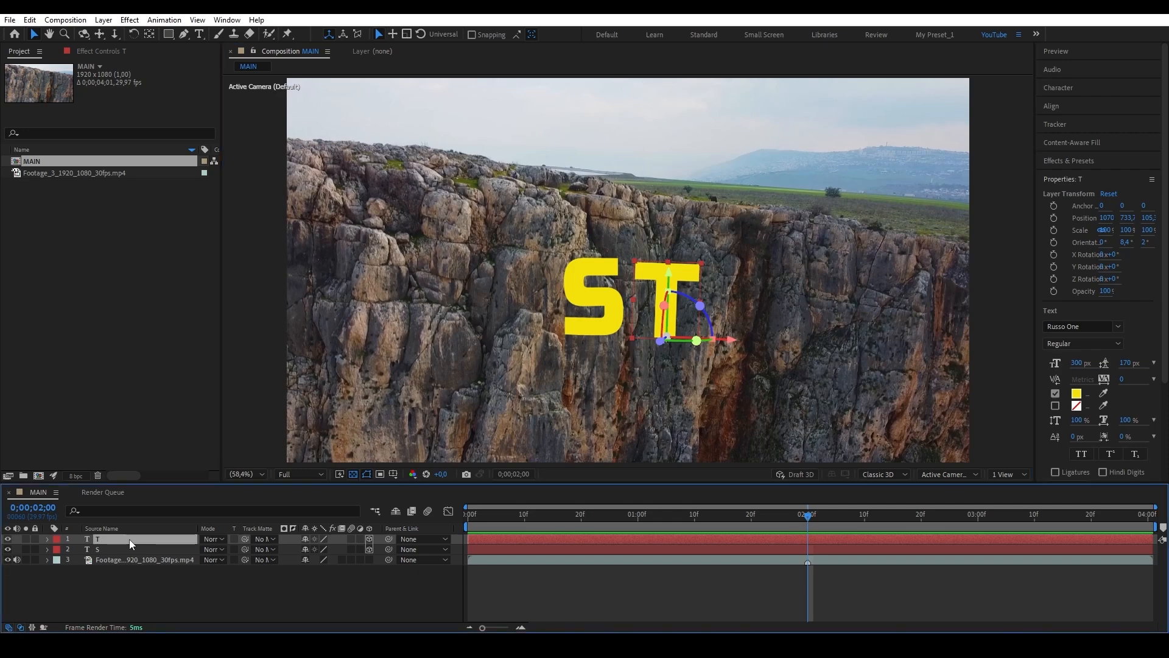
left_click_drag(731, 339, 810, 350)
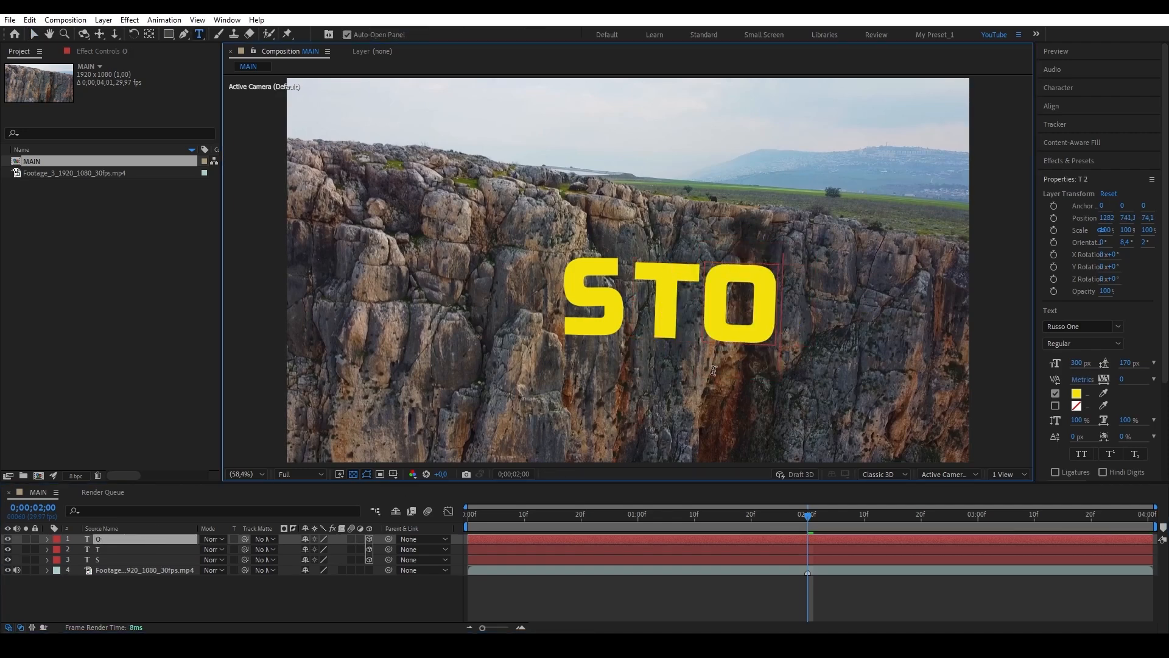
mouse_move(786, 342)
left_mouse_down()
mouse_move(792, 350)
mouse_move(774, 314)
mouse_move(795, 353)
left_mouse_up()
left_click(671, 265)
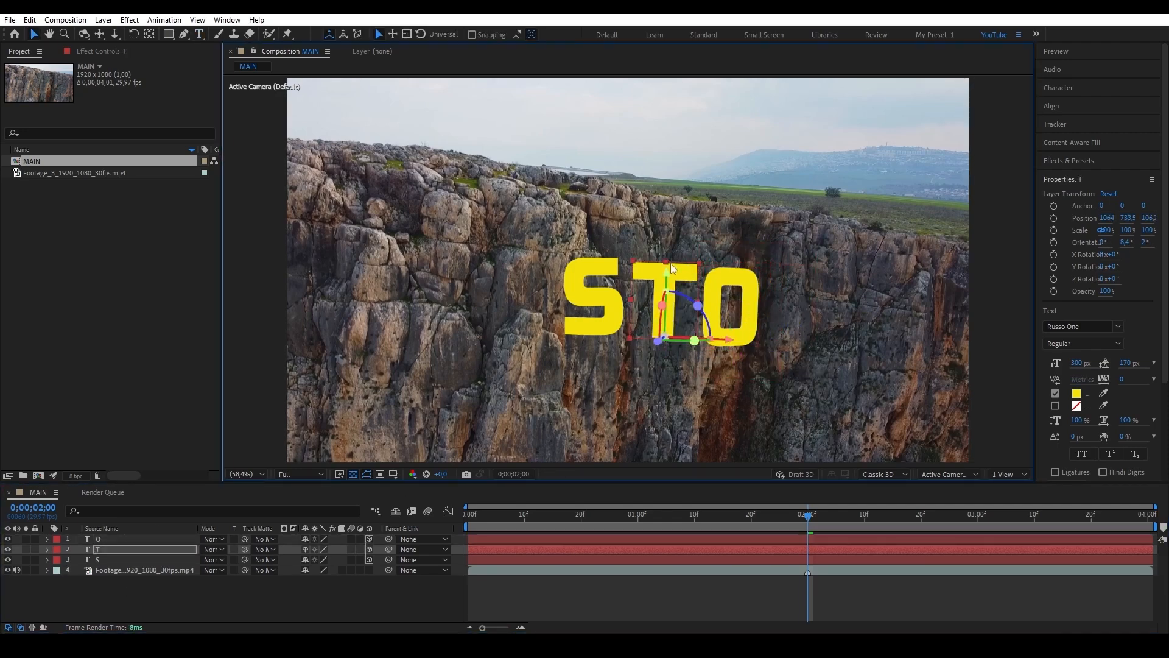
left_click_drag(665, 279, 573, 332)
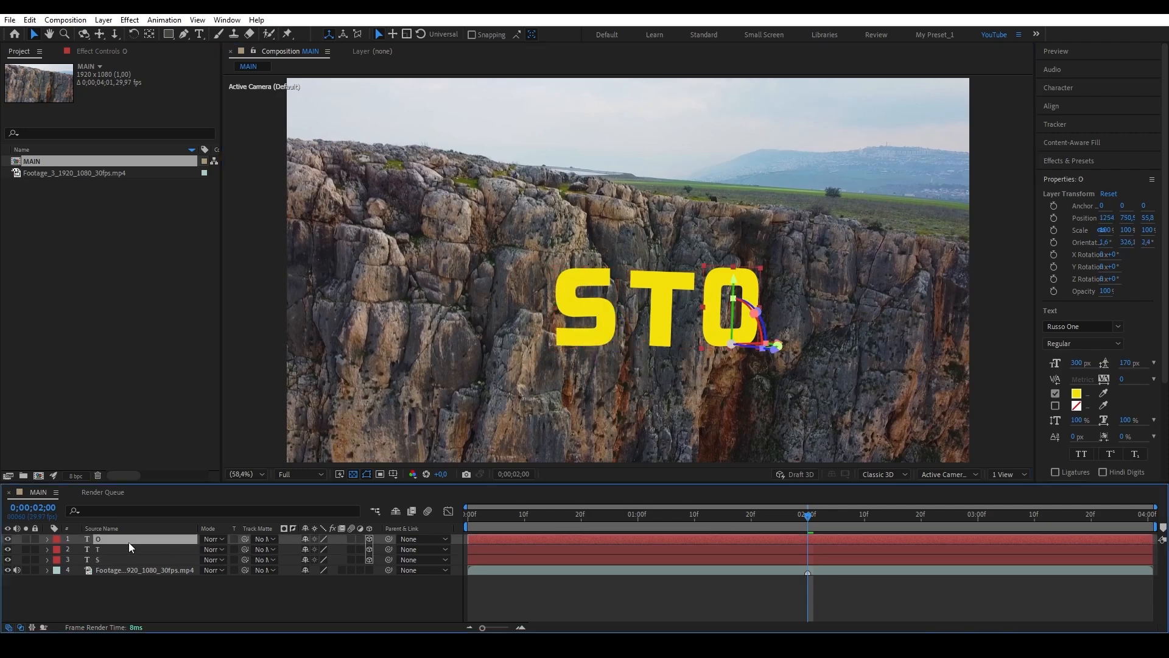
Step: Add the letters N and E from duplicated letter layers, placing and angling each along the cliff to complete STONE
left_click_drag(773, 346, 831, 346)
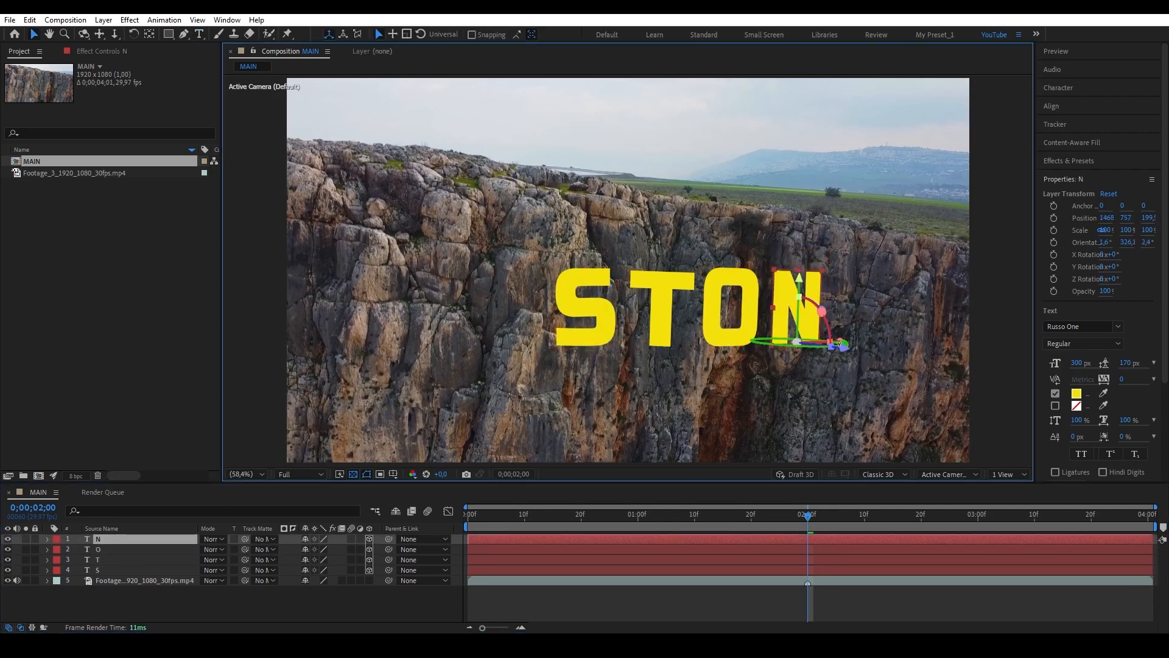
left_click_drag(810, 343, 902, 350)
key("ctrl+d")
left_click_drag(892, 350, 887, 350)
type("E")
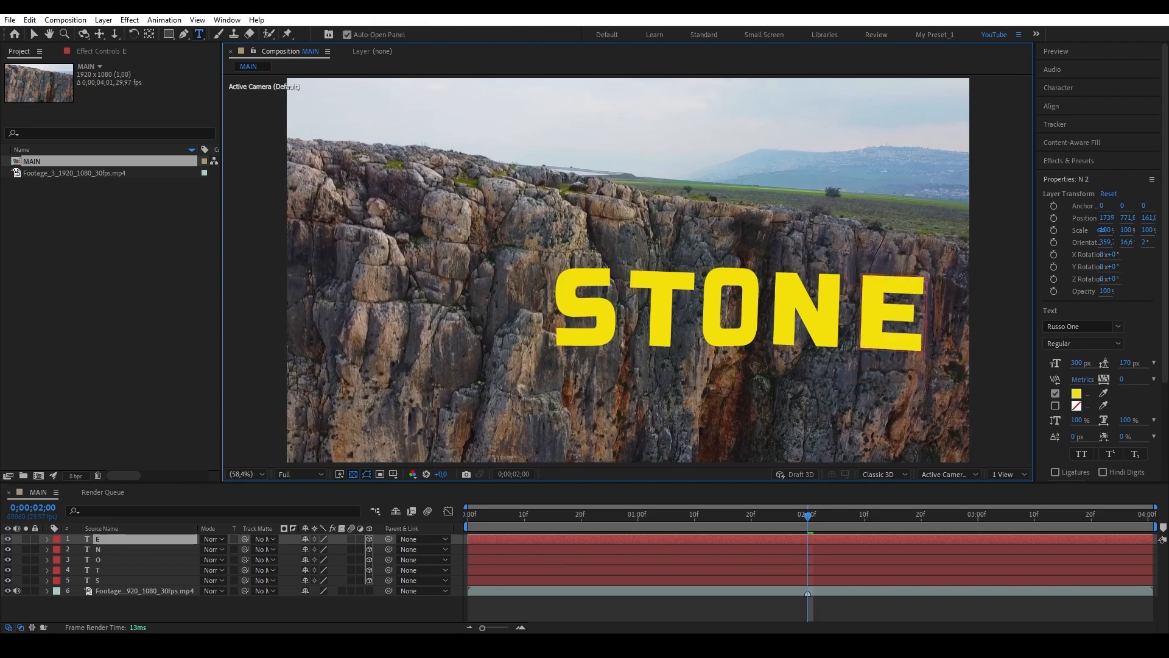
key("Return")
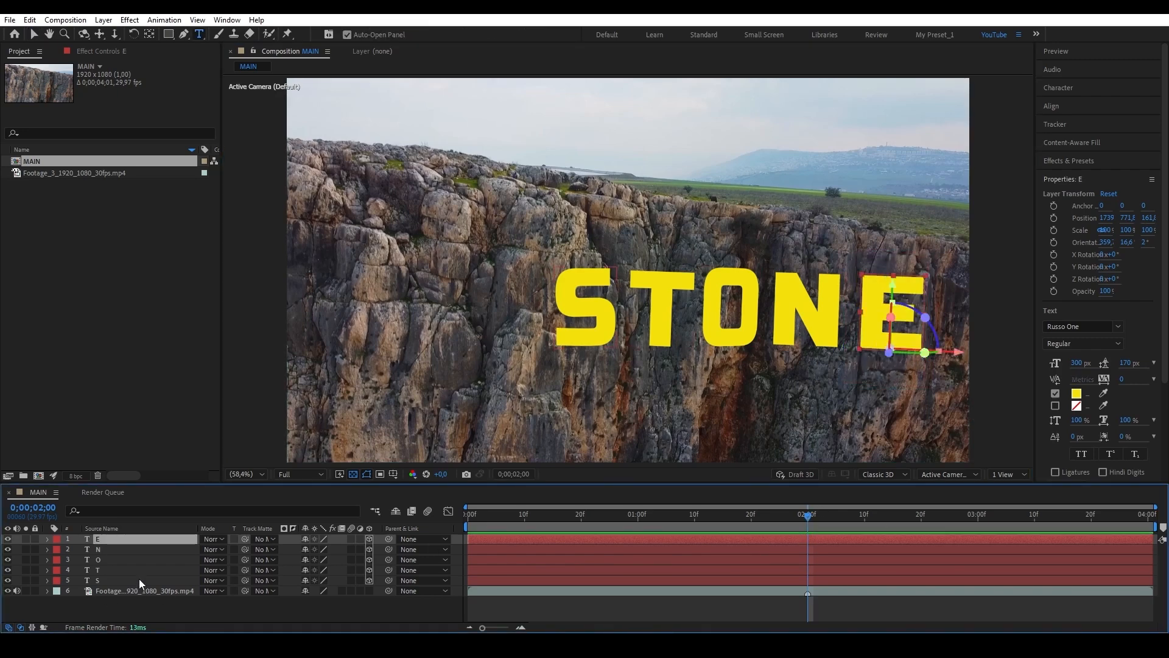
Step: Move all five letter layers together straight down the cliff face
left_click(139, 580, "shift")
key("shift+Down")
key("shift+Down")
key("shift+Down")
key("shift+Down")
key("shift+Down")
key("shift+Down")
key("shift+Down")
key("shift+Down")
key("shift+Down")
key("shift+Down")
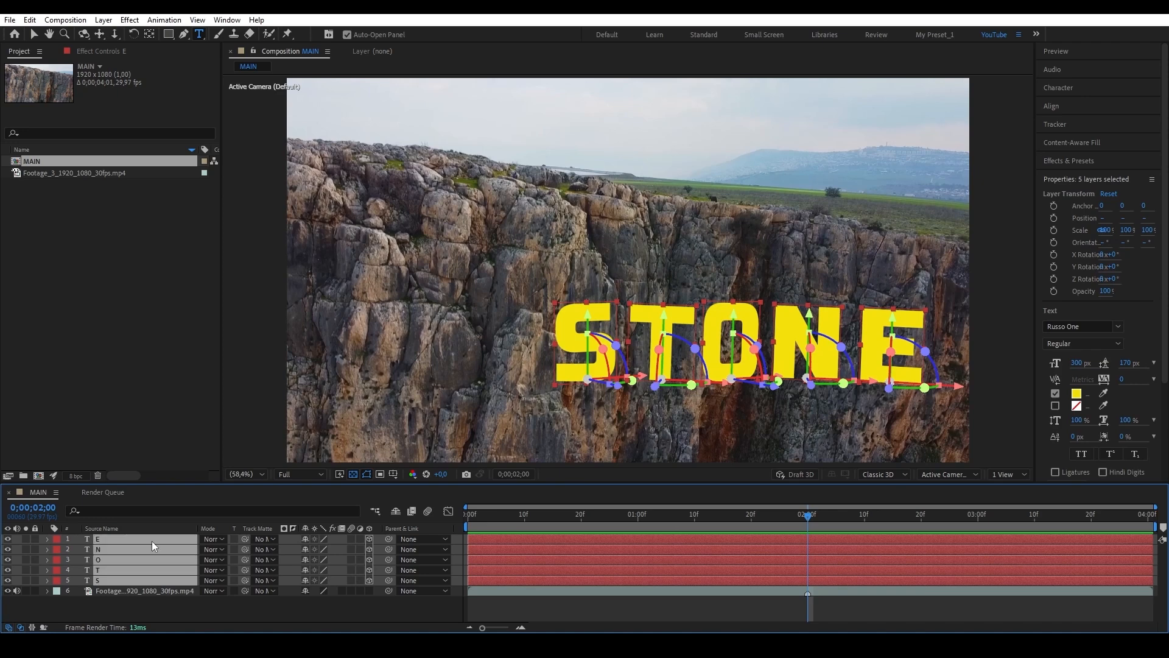
Step: Pre-compose the five letter layers into a composition named Word, moving all attributes
key("ctrl+shift+c")
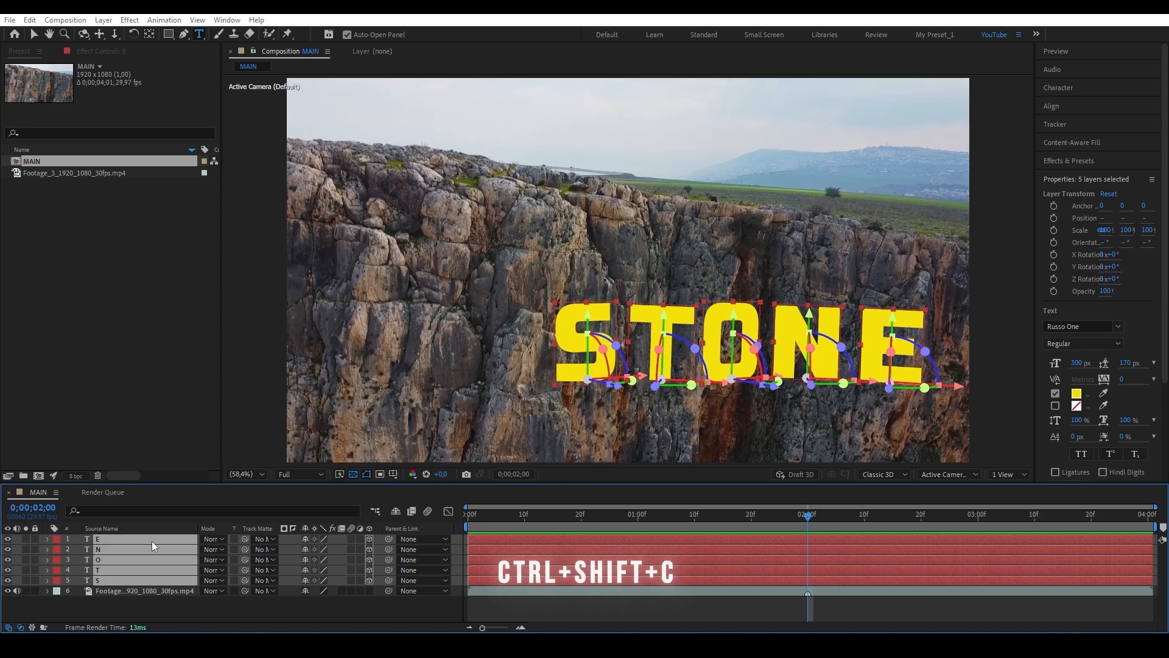
type("Word")
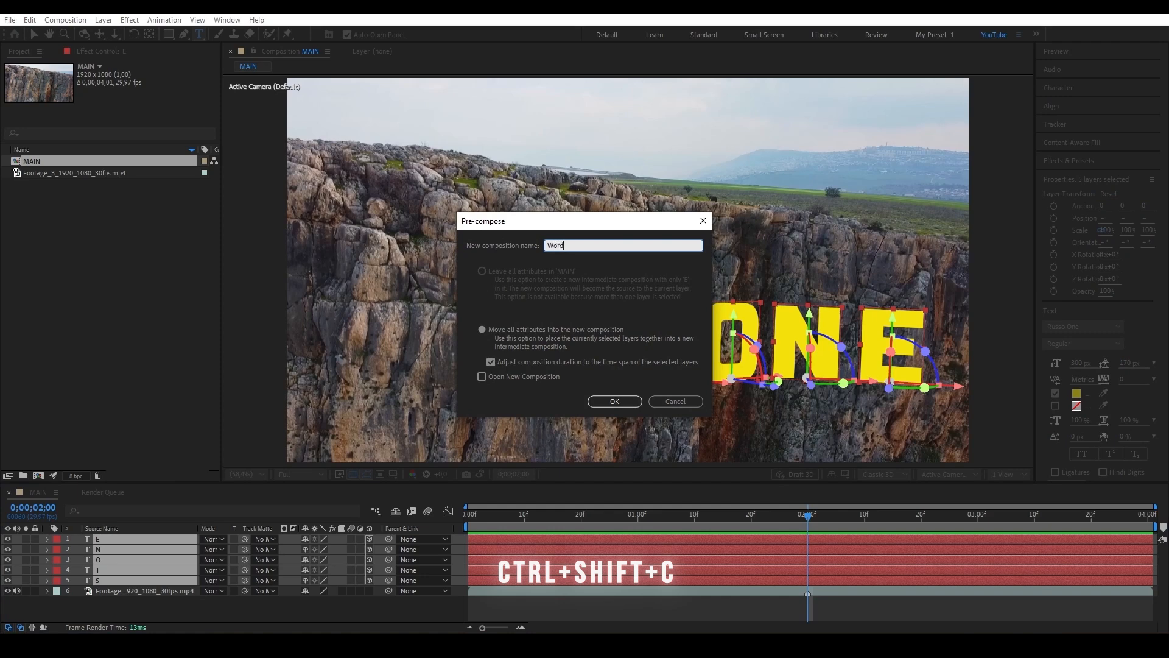
key("Return")
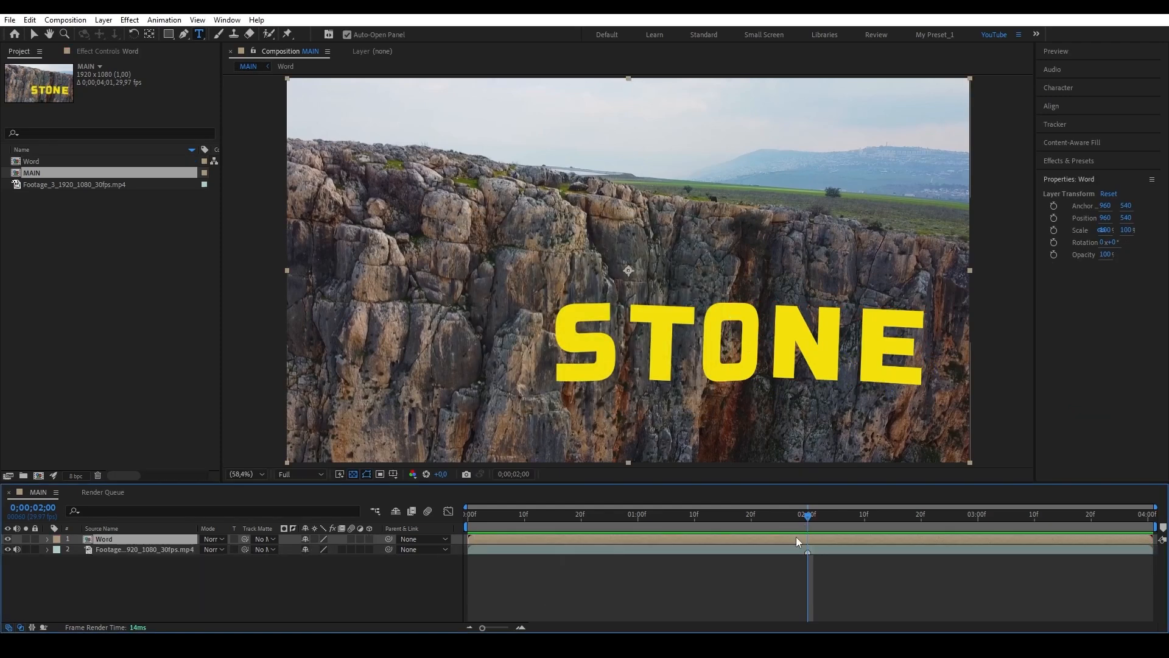
Step: In the Word composition, add a 1920 × 1080 gray solid with 50% brightness and place it beneath all the letter layers
double_click(795, 538)
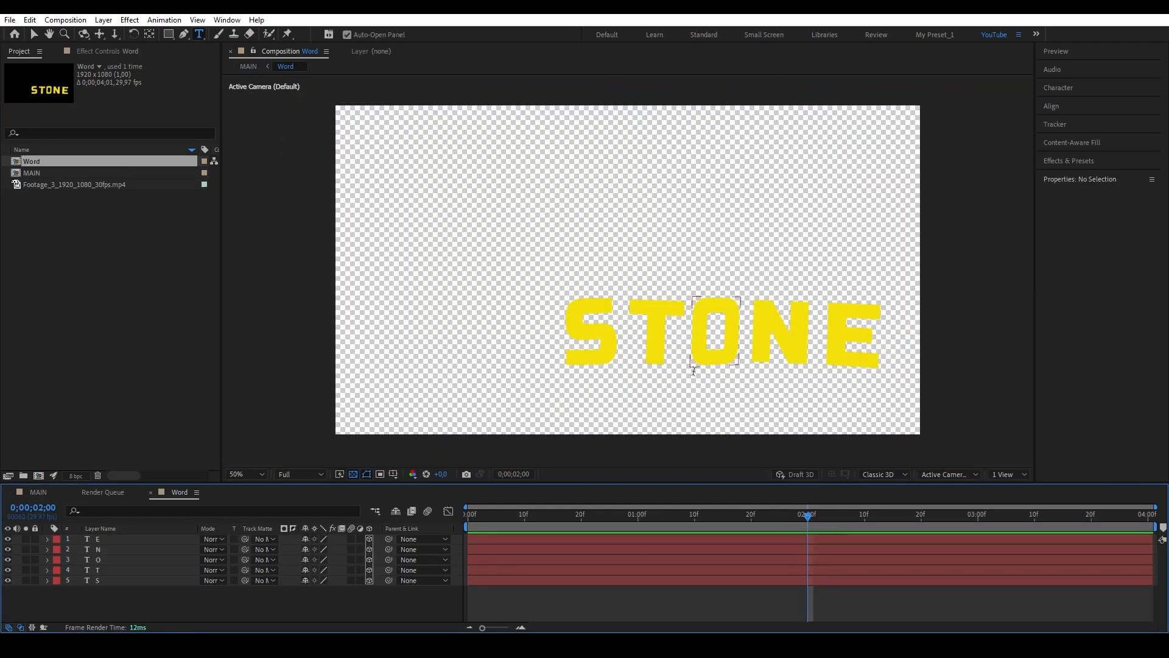
right_click(194, 598)
mouse_move(289, 449)
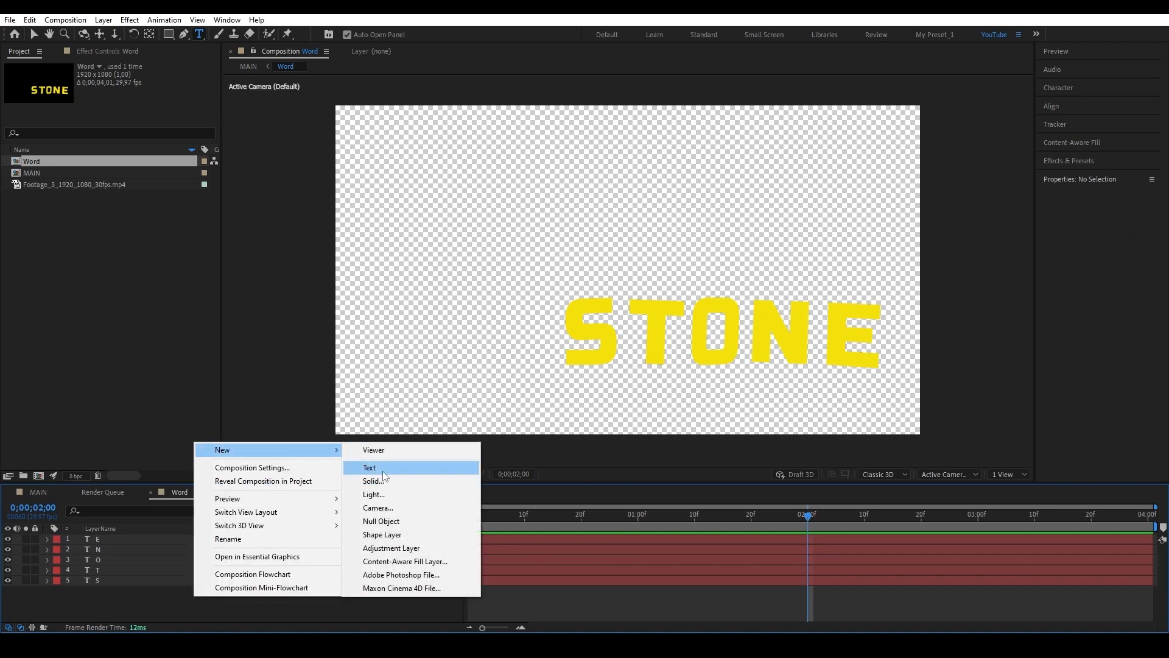
left_click(373, 480)
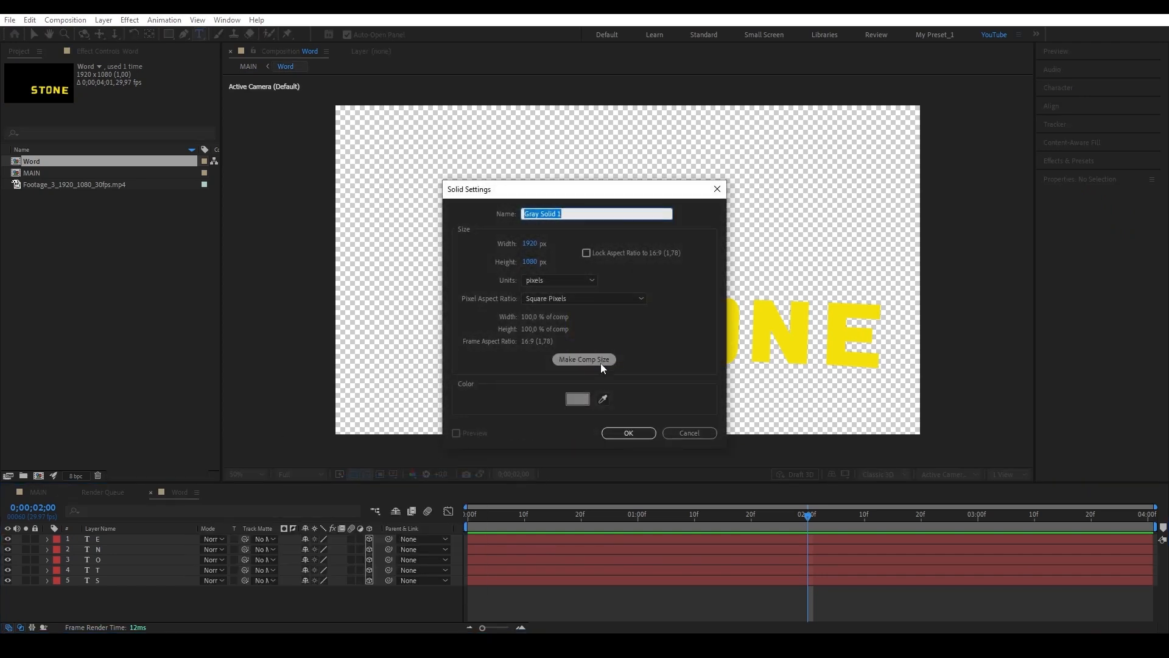
left_click(580, 399)
left_click_drag(135, 487, 68, 494)
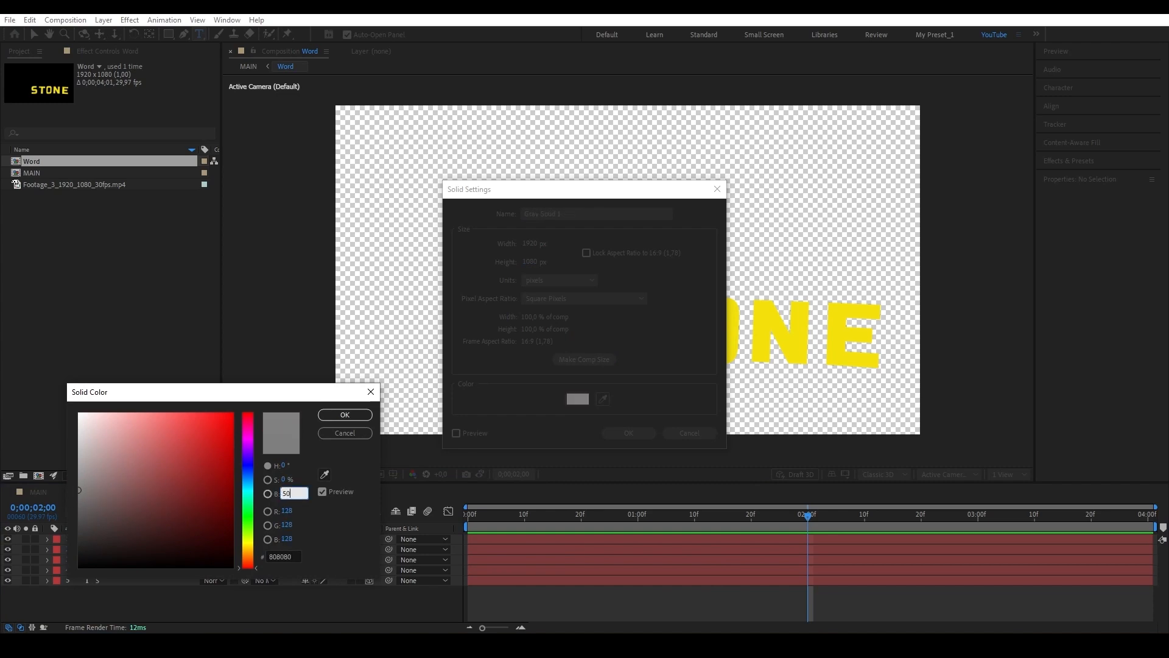
type("50")
left_click(338, 416)
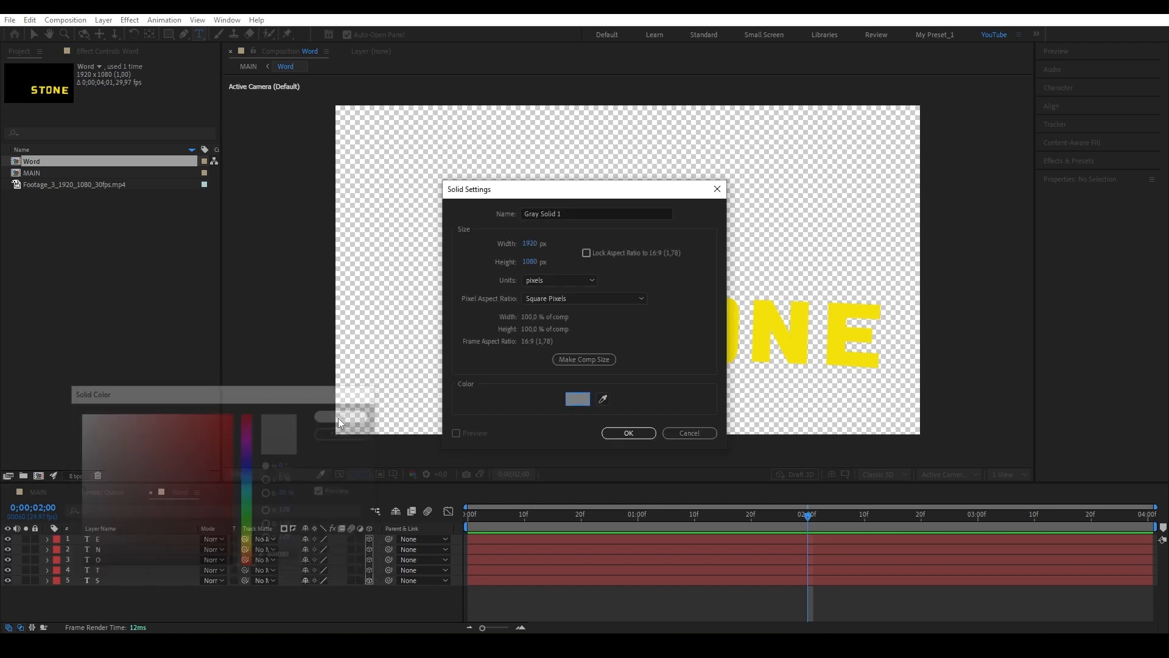
left_click(629, 433)
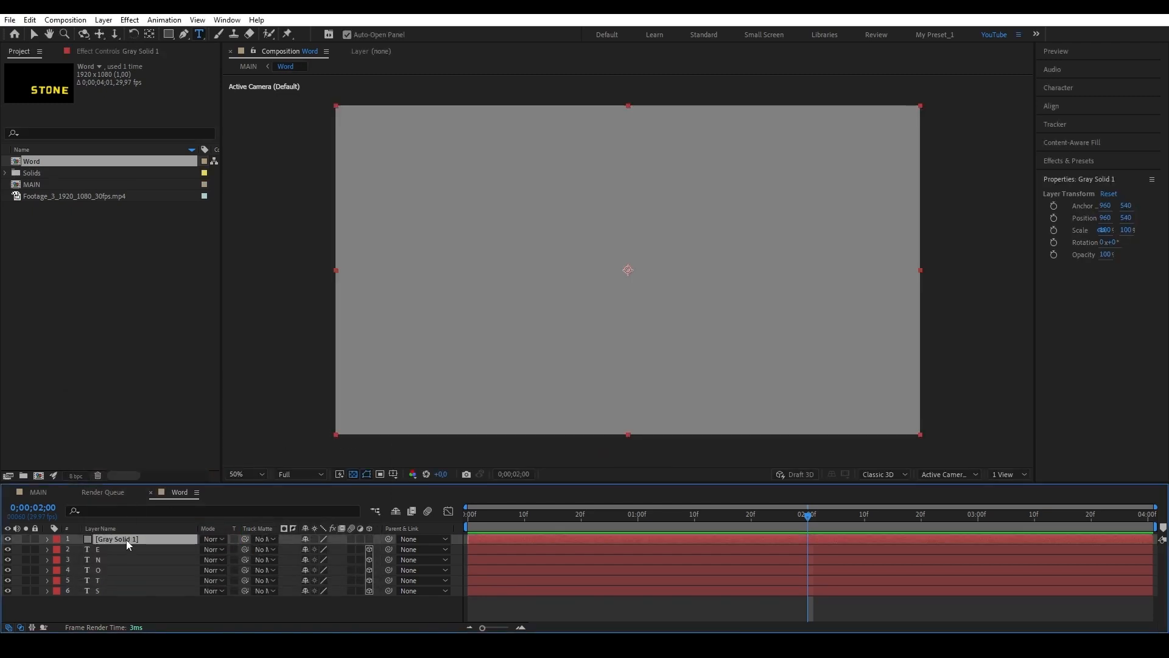
left_click_drag(127, 539, 117, 601)
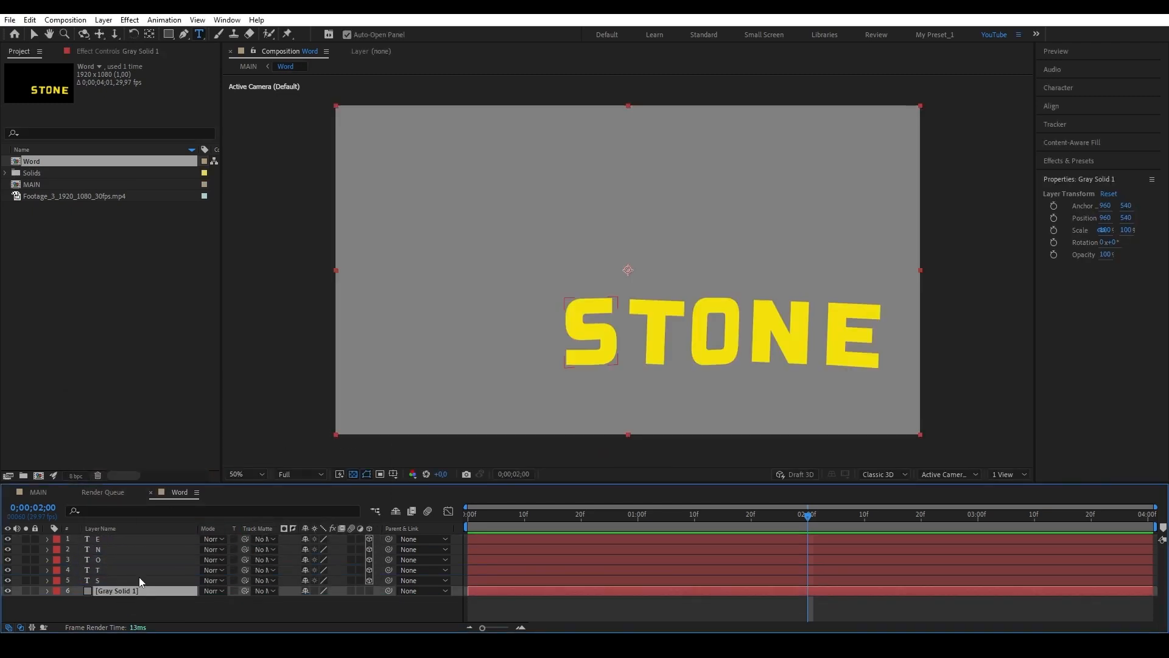
Step: In the MAIN composition, trim the Word layer to the single frame at 0;00;02;00 and set the current time to 0;00;01;28
left_click(38, 492)
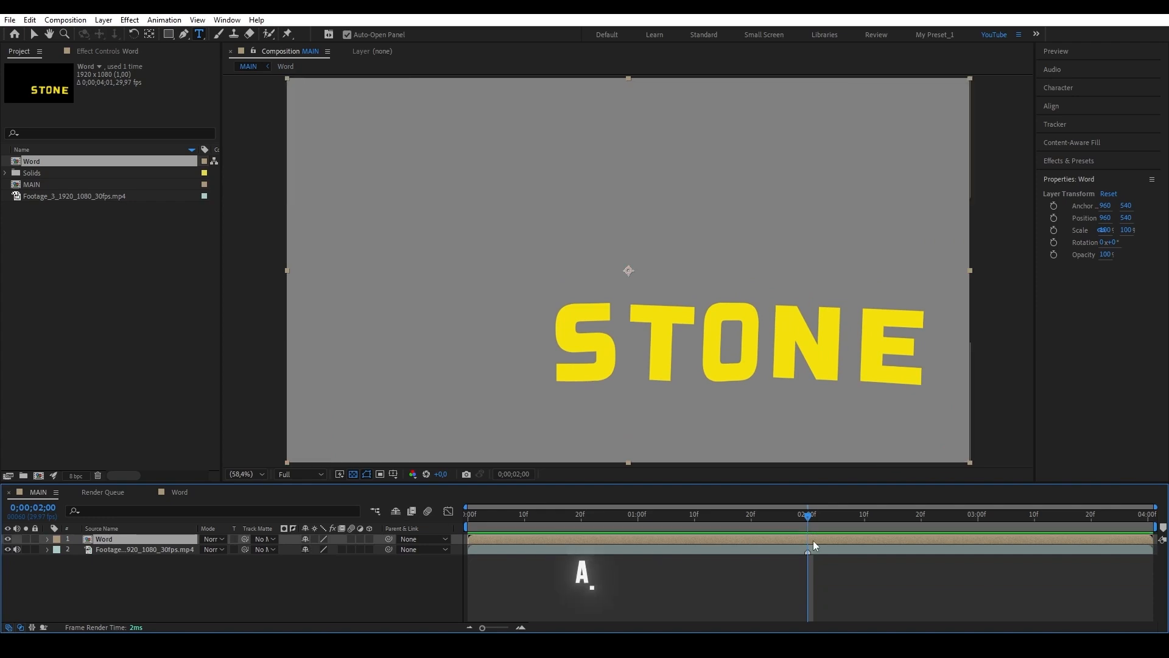
key("alt+bracketleft")
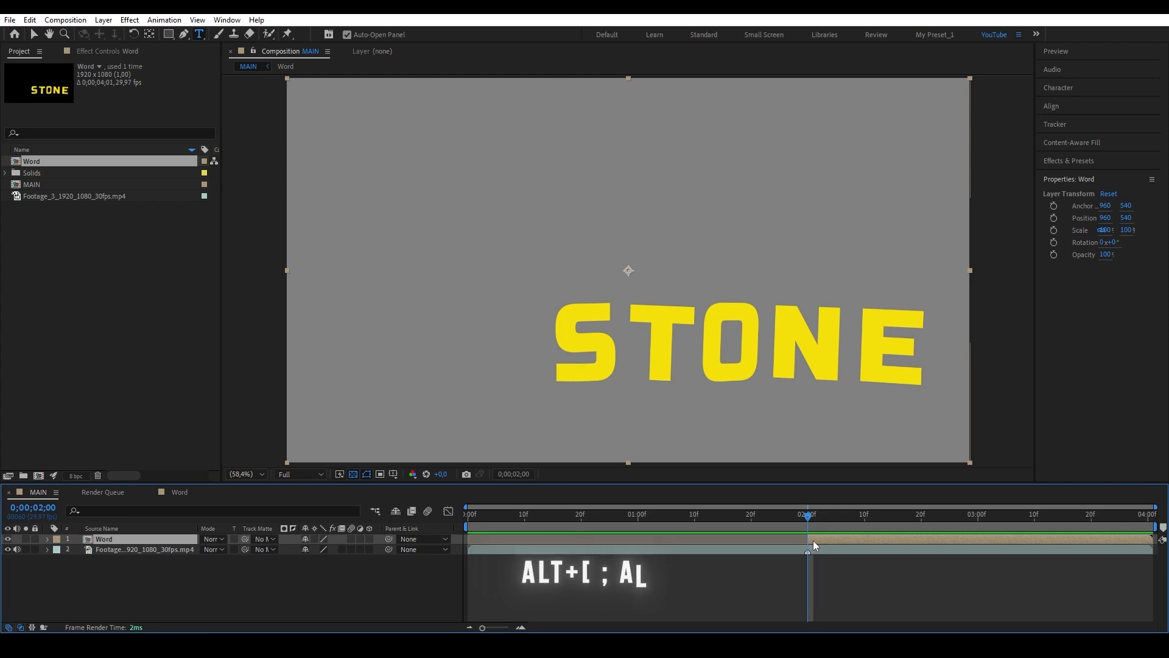
key("alt+bracketright")
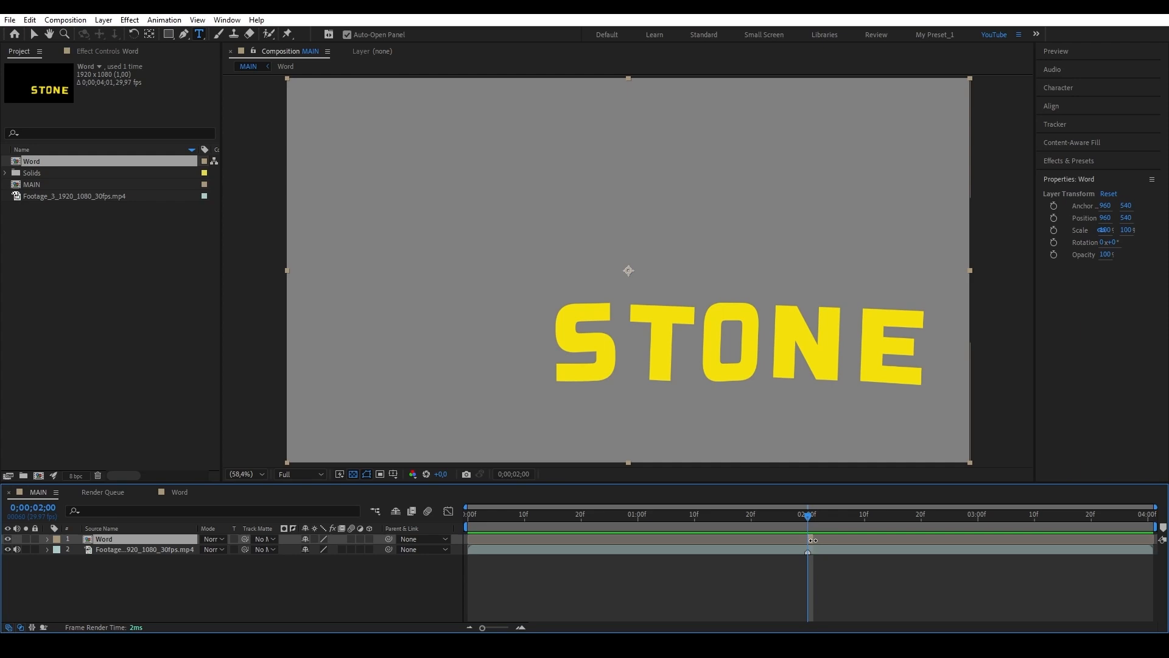
left_click_drag(809, 516, 798, 516)
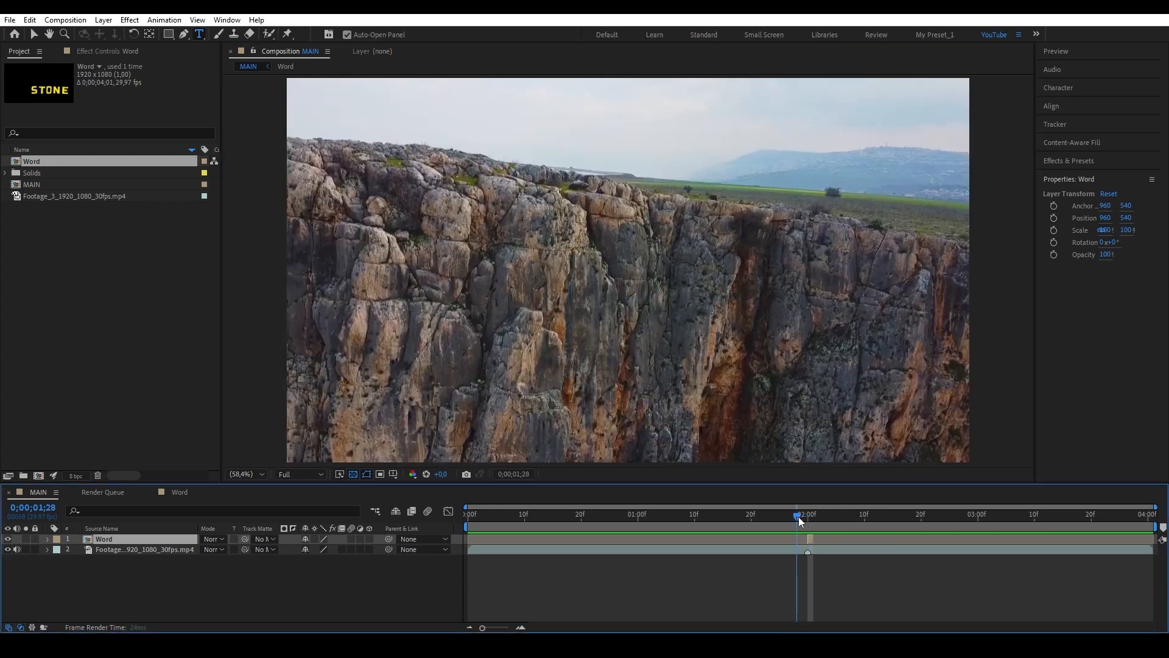
scroll(698, 371, "down", 1)
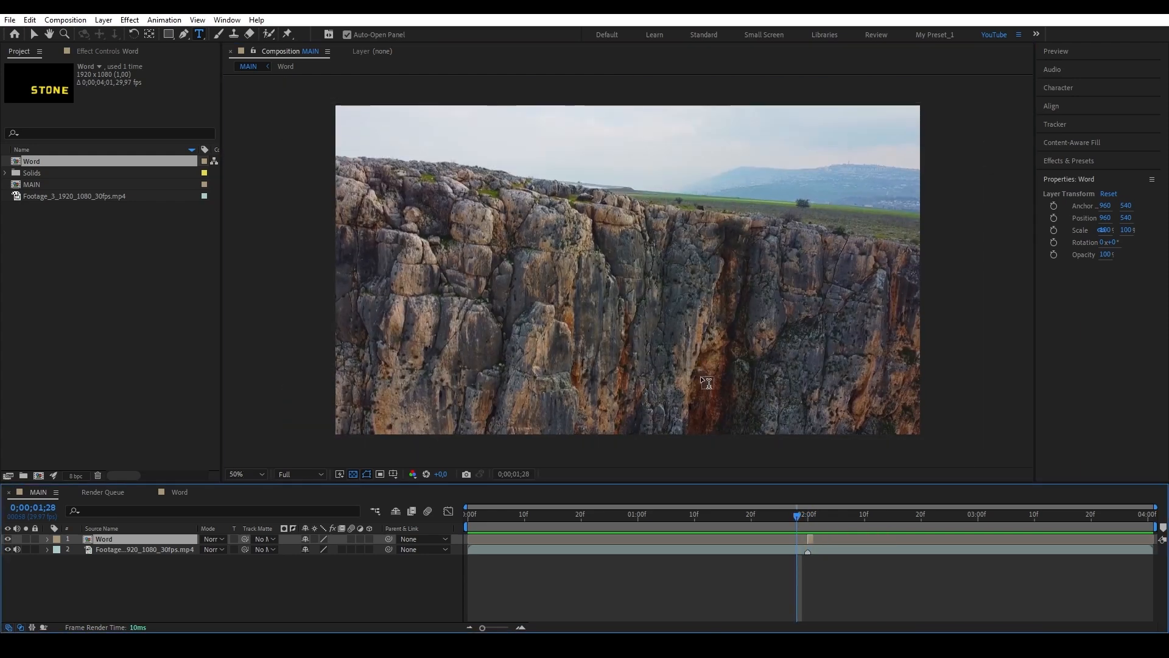
Step: Mask the footage layer with an inverted rectangle wider than the frame, keeping only thin strips along the upper and lower image edges
left_click(164, 549)
left_click(168, 34)
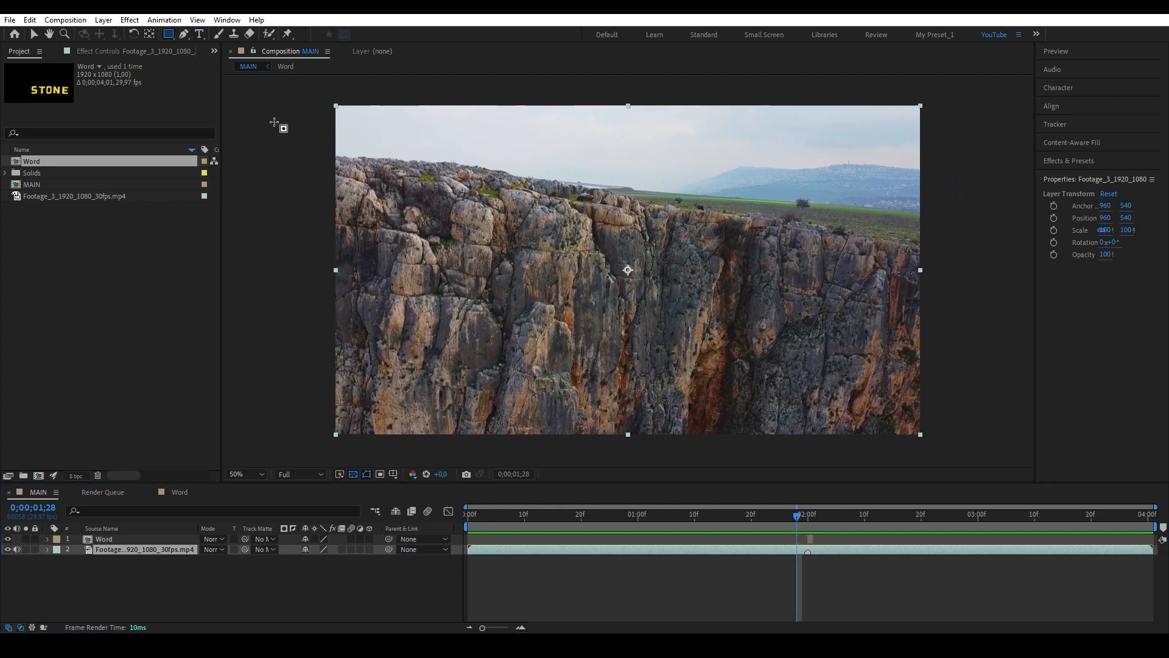
left_click_drag(284, 125, 992, 419)
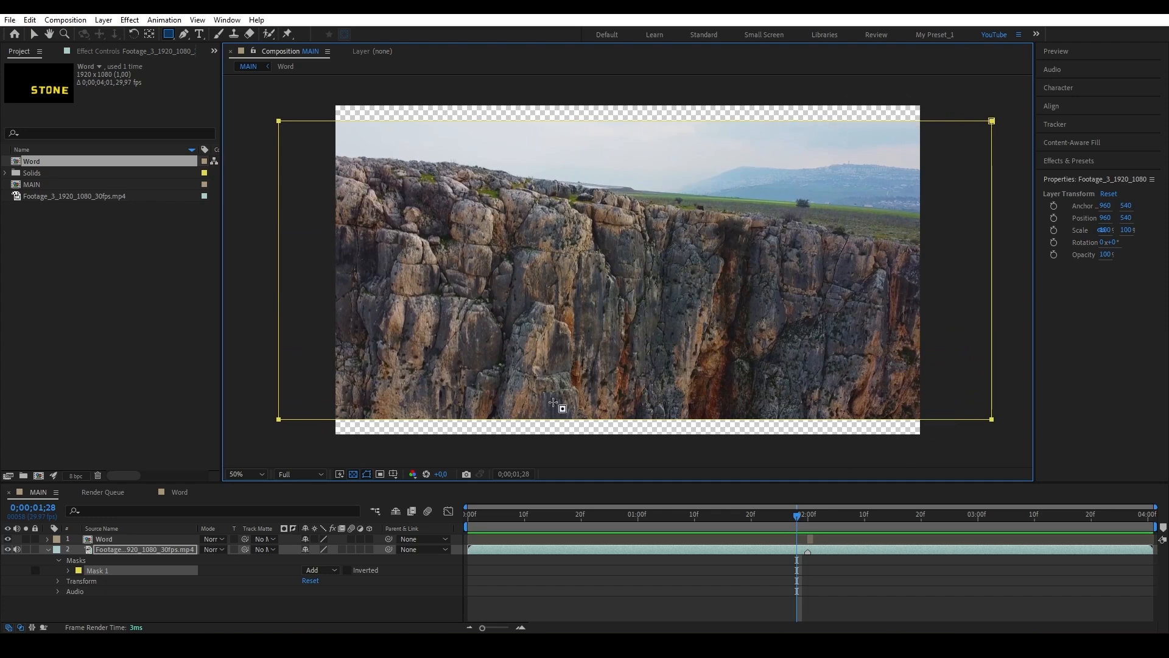
left_click(347, 571)
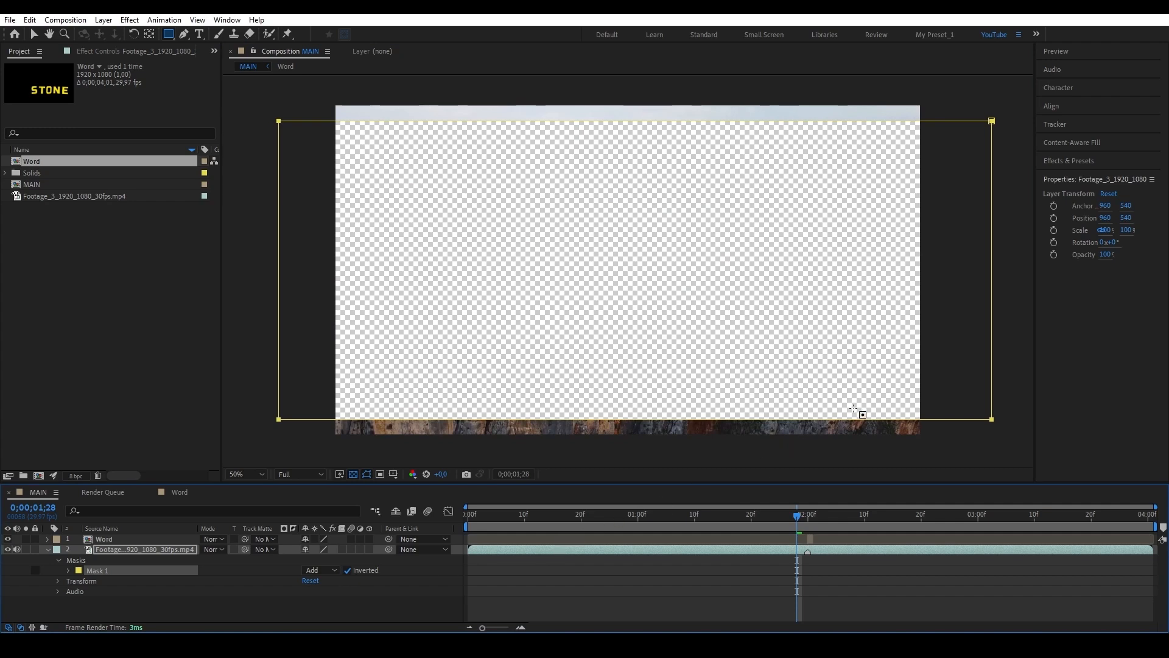
Step: Open the Content-Aware Fill settings and accept them with Photoshop sequence output and automatic management of unused fill footage enabled
left_click(1054, 144)
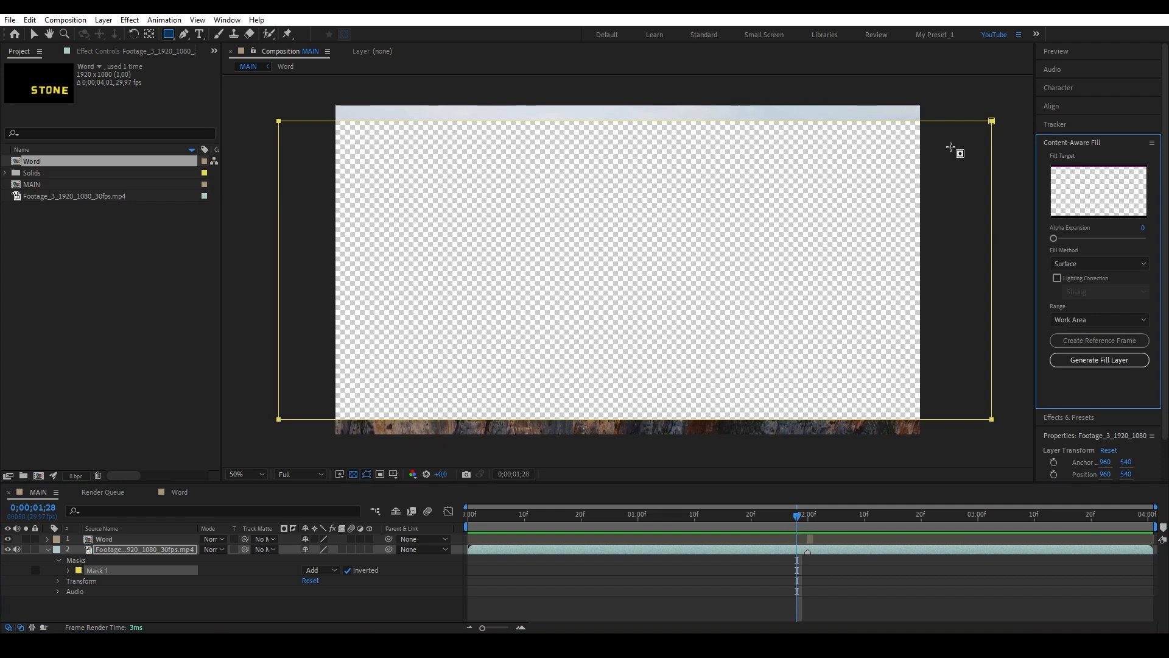
left_click(227, 20)
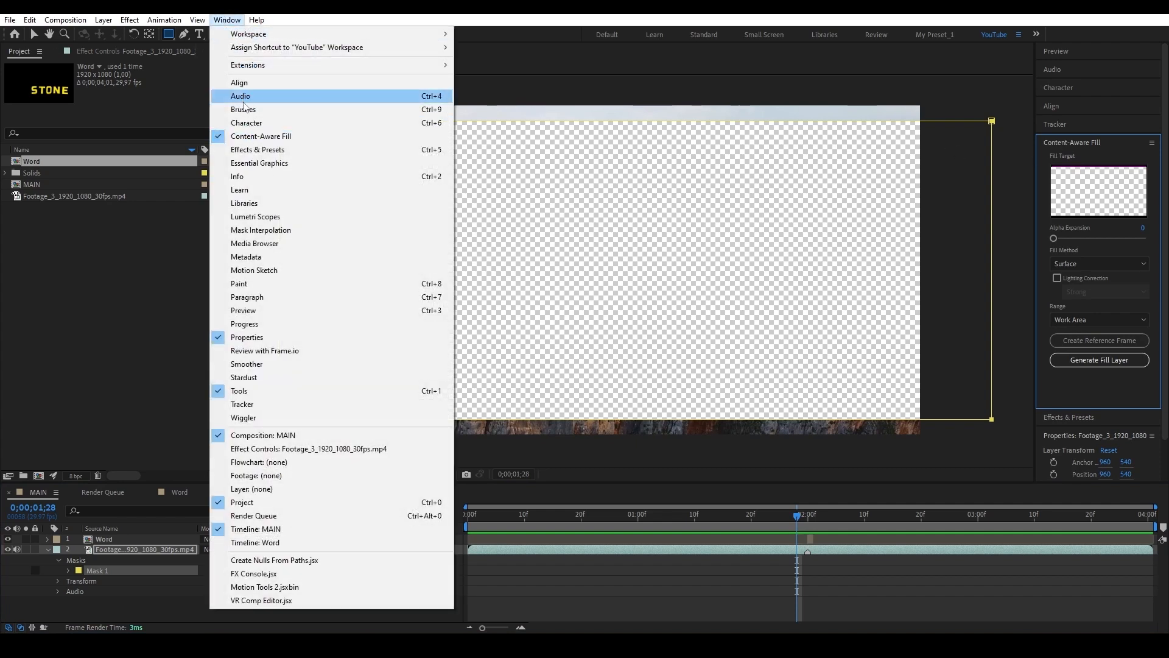
left_click(226, 21)
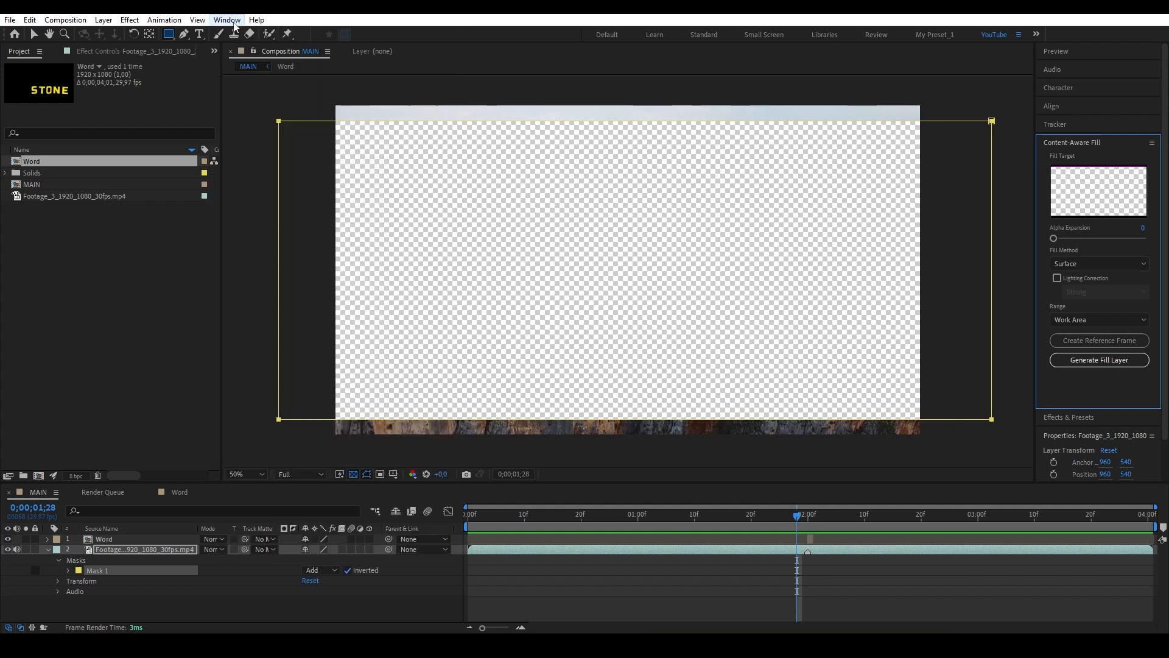
left_click(1070, 266)
left_click(1080, 292)
left_click(1151, 143)
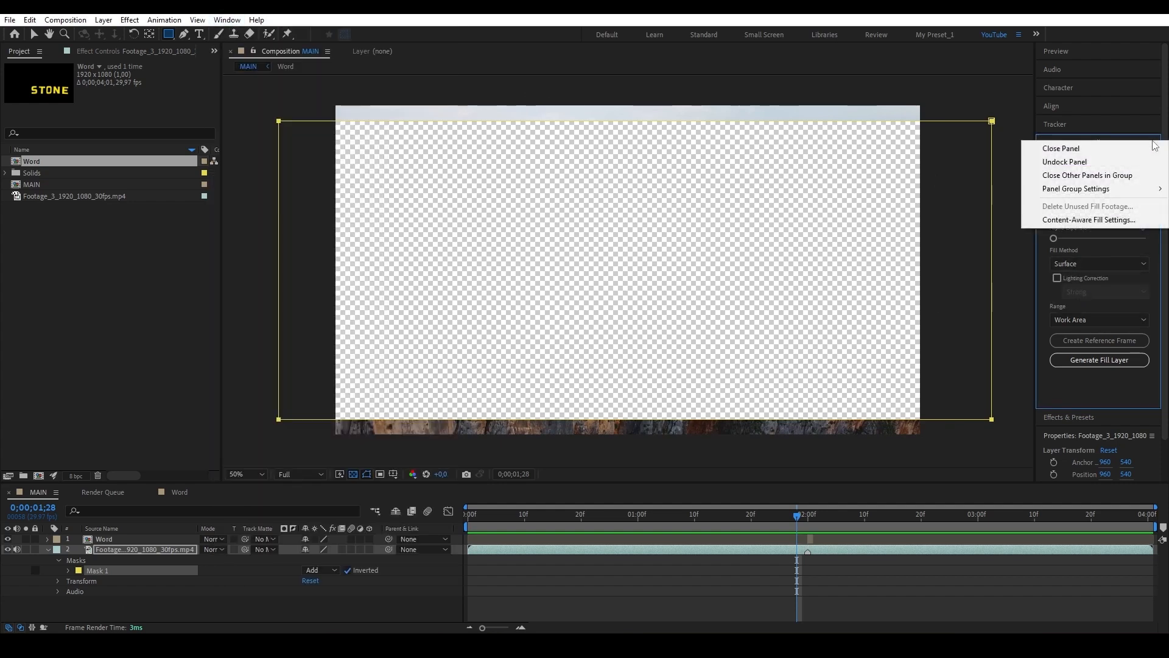
left_click(1086, 220)
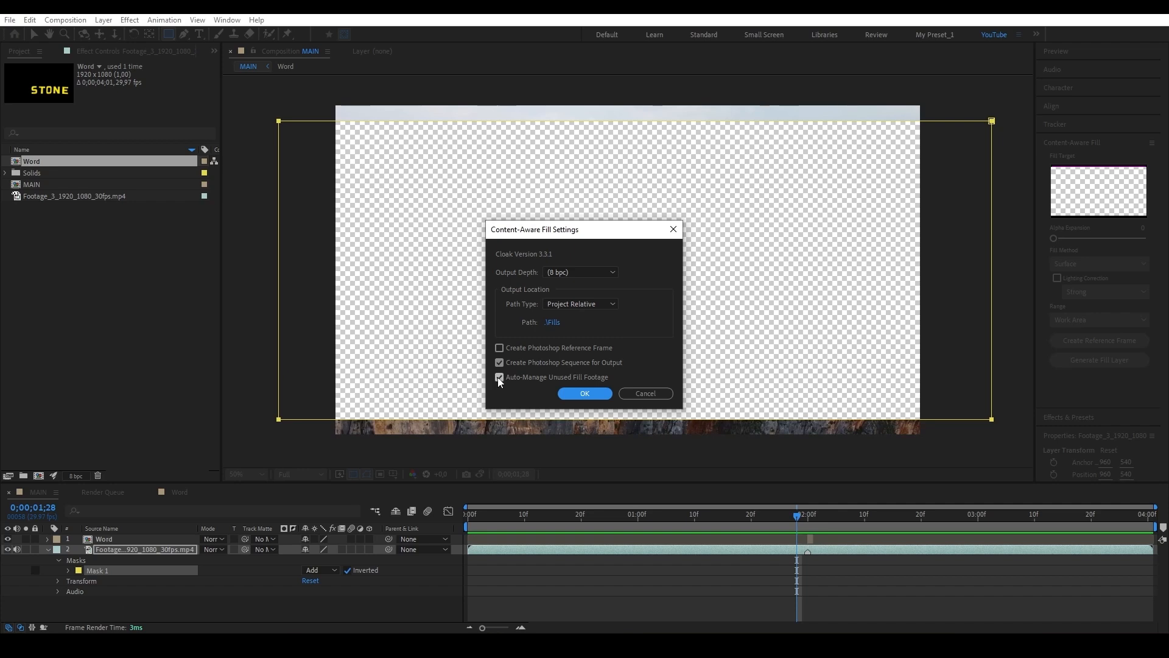
left_click(579, 396)
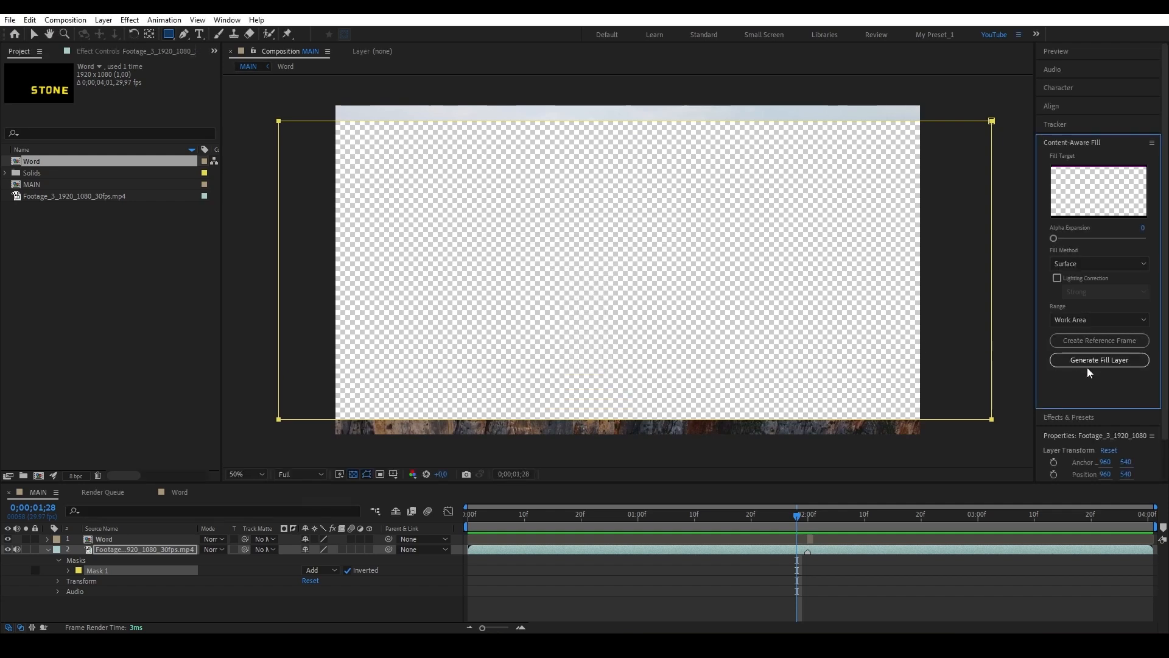
Step: Try to generate a Surface fill layer for the work area, saving the project over the existing 6. Texture on Surface file
left_click(1089, 363)
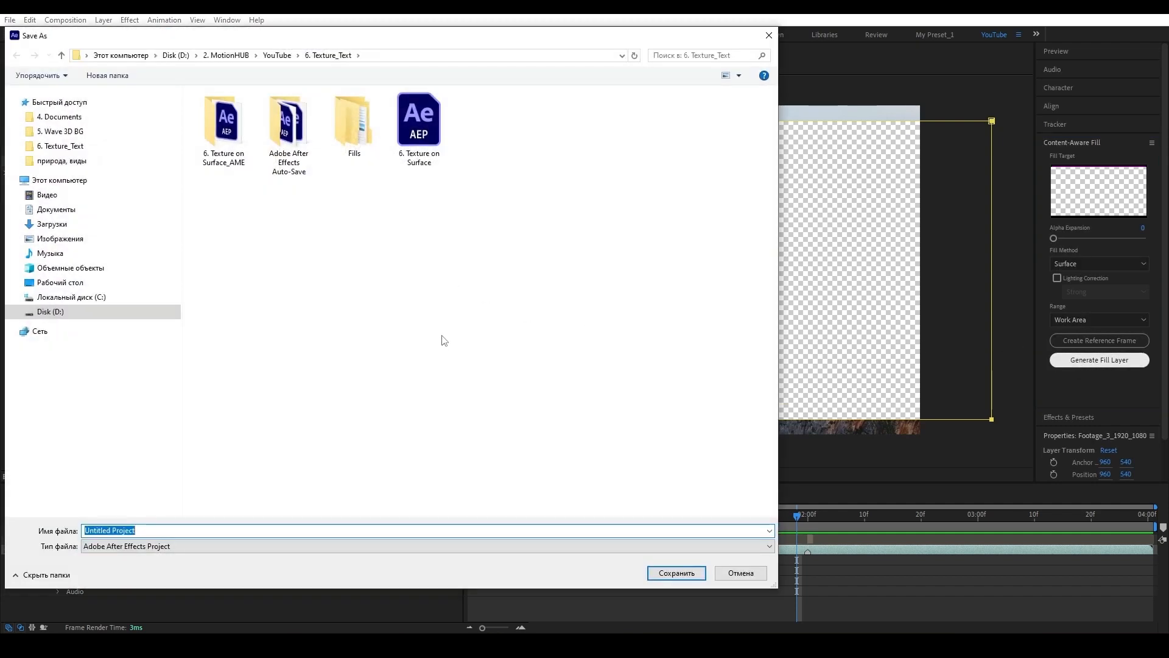
left_click(419, 125)
left_click(676, 572)
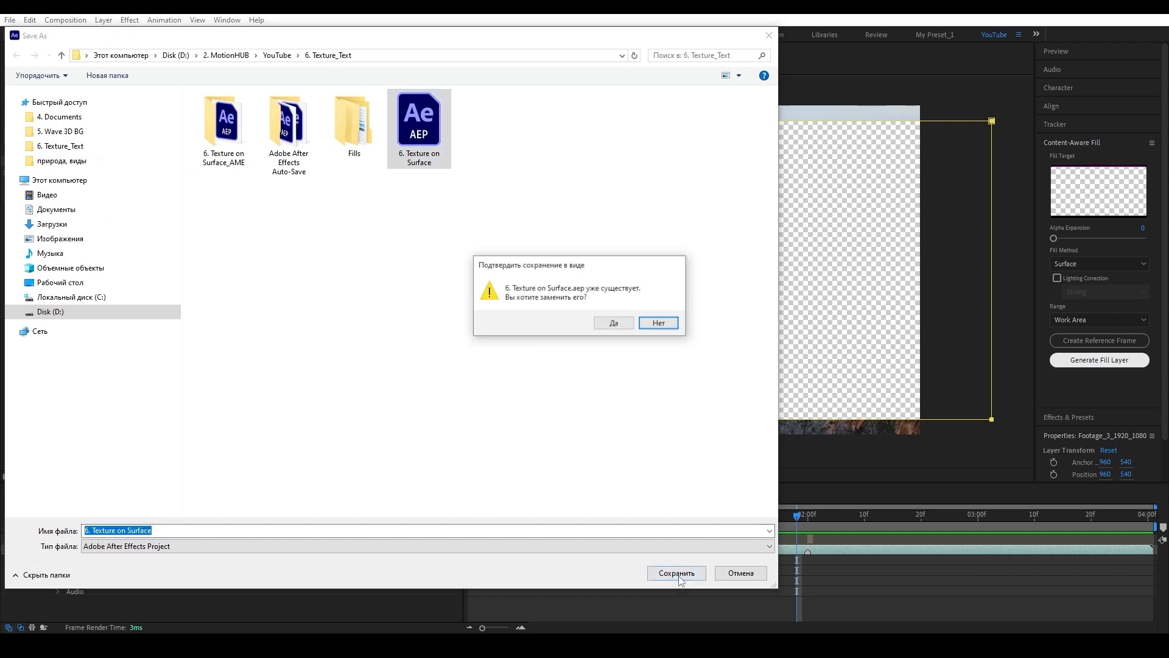
left_click(610, 324)
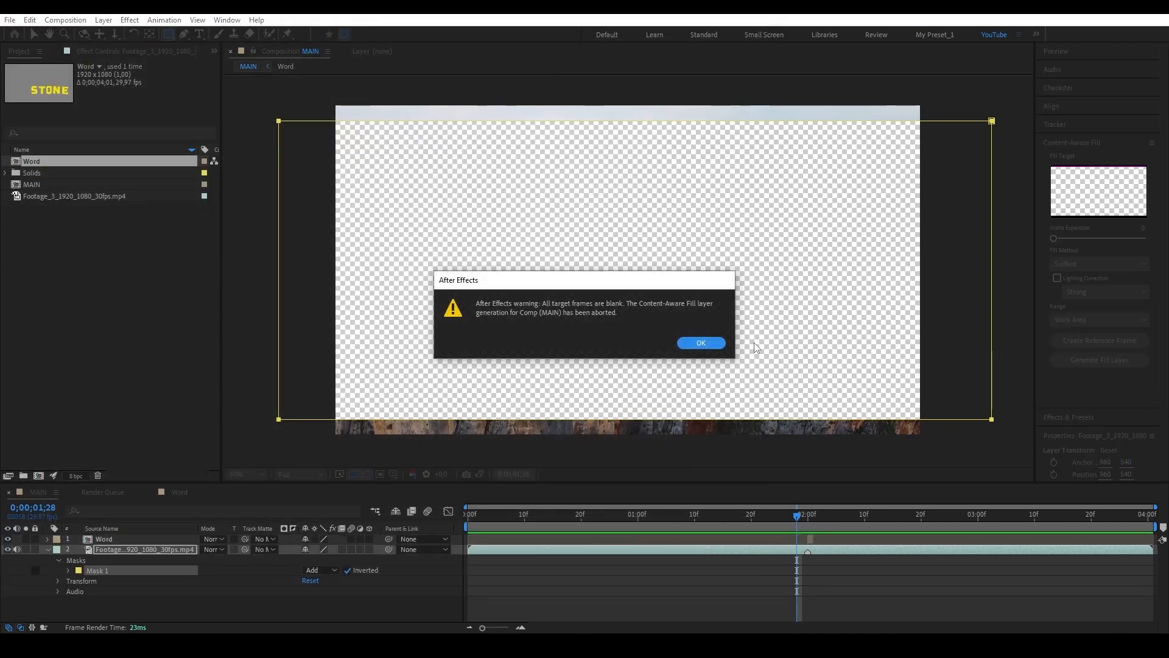
left_click(710, 345)
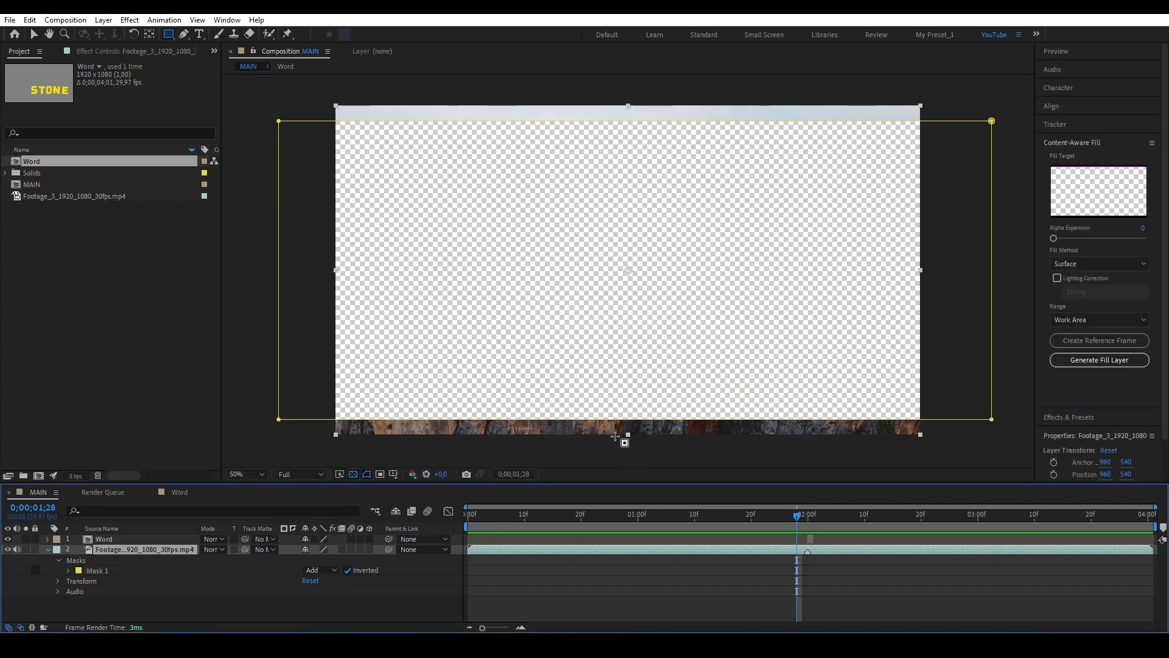
Step: Move the upper and lower edges of the footage mask slightly inward so thicker strips of footage remain
key("v")
left_click(622, 420)
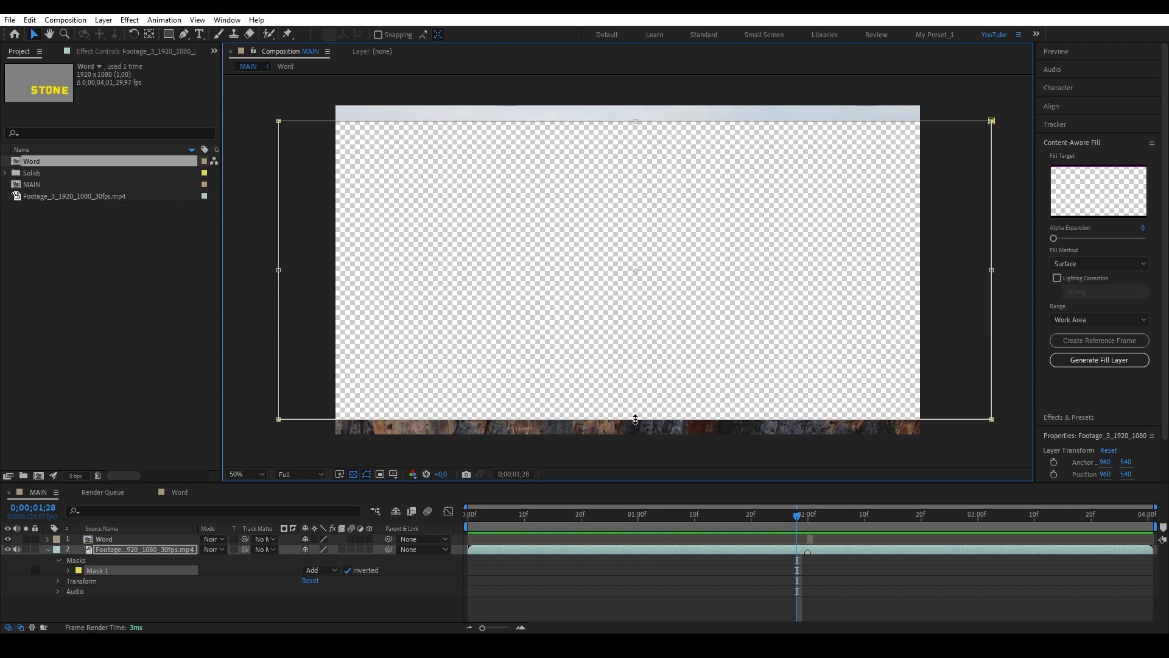
left_click_drag(636, 419, 633, 410)
left_click_drag(634, 120, 634, 130)
left_click_drag(635, 408, 634, 406)
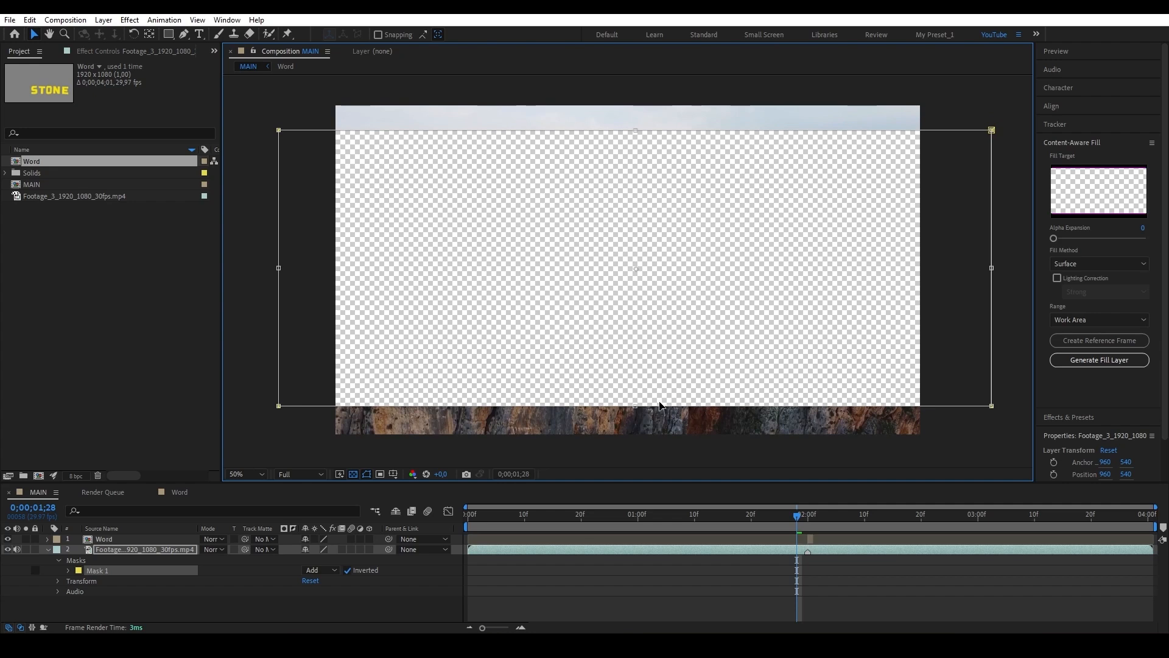
Step: Generate a Surface fill layer for the work area, then solo it and scrub through its frames
left_click(1092, 363)
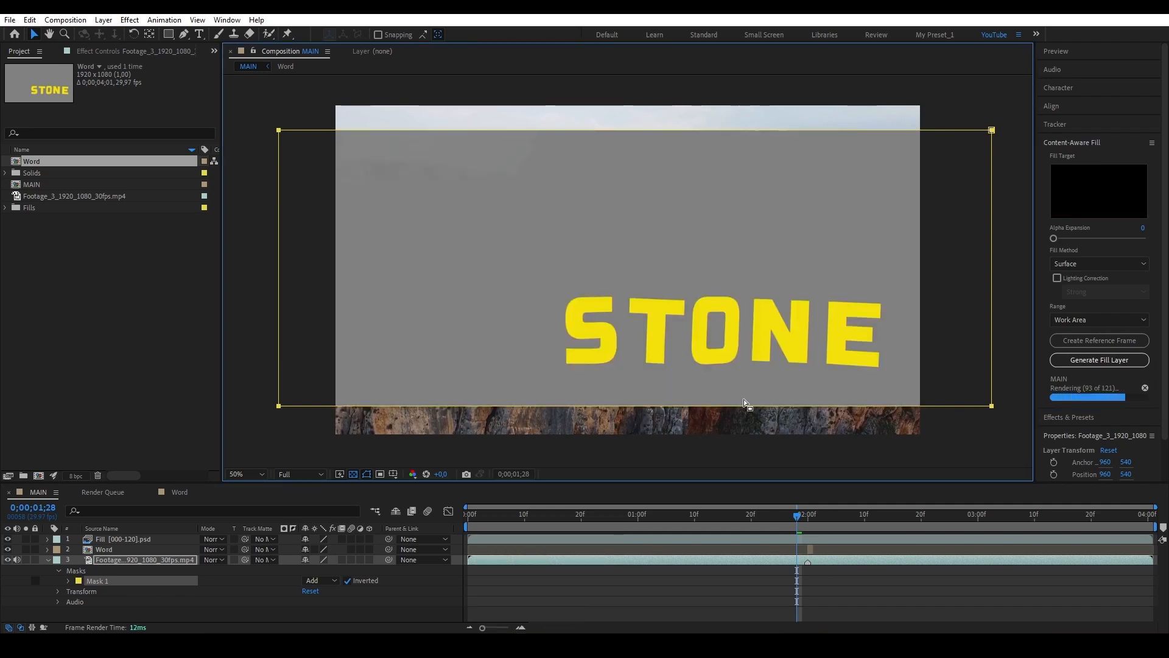
left_click(804, 517)
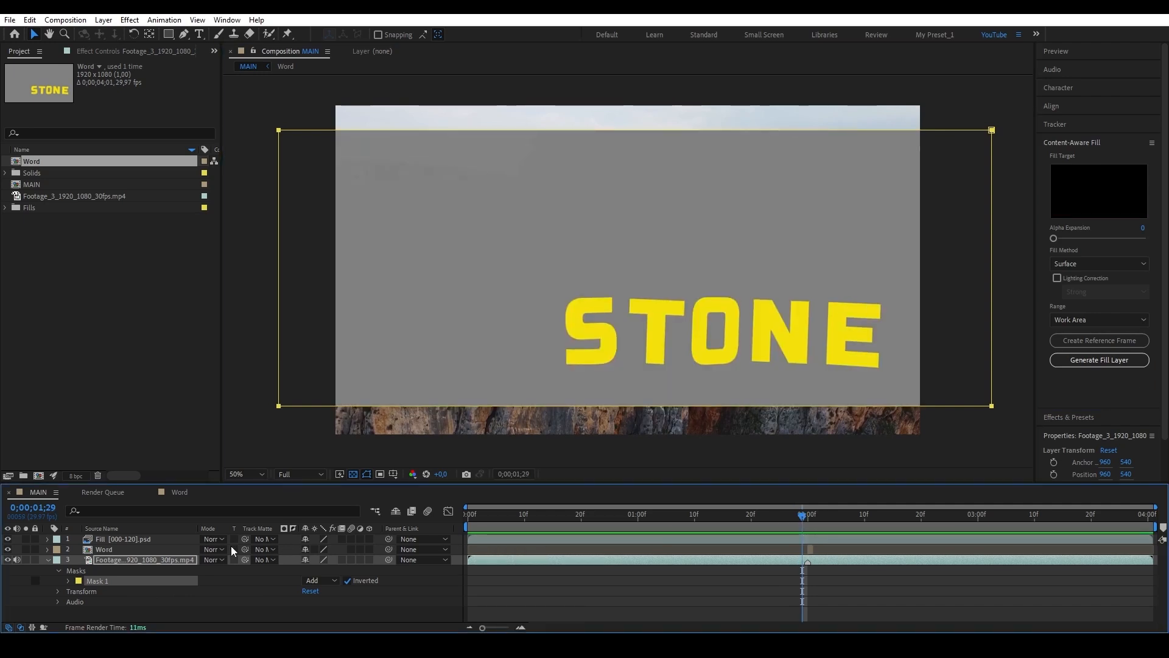
left_click(147, 538)
left_click(26, 539)
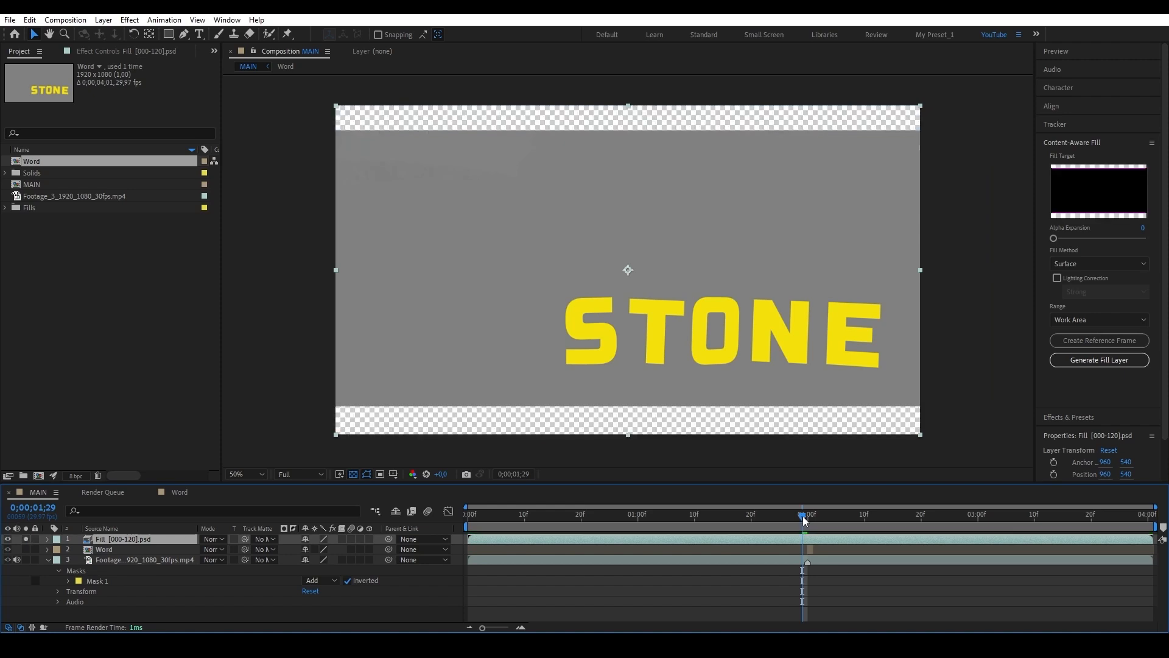
left_click_drag(803, 516, 798, 558)
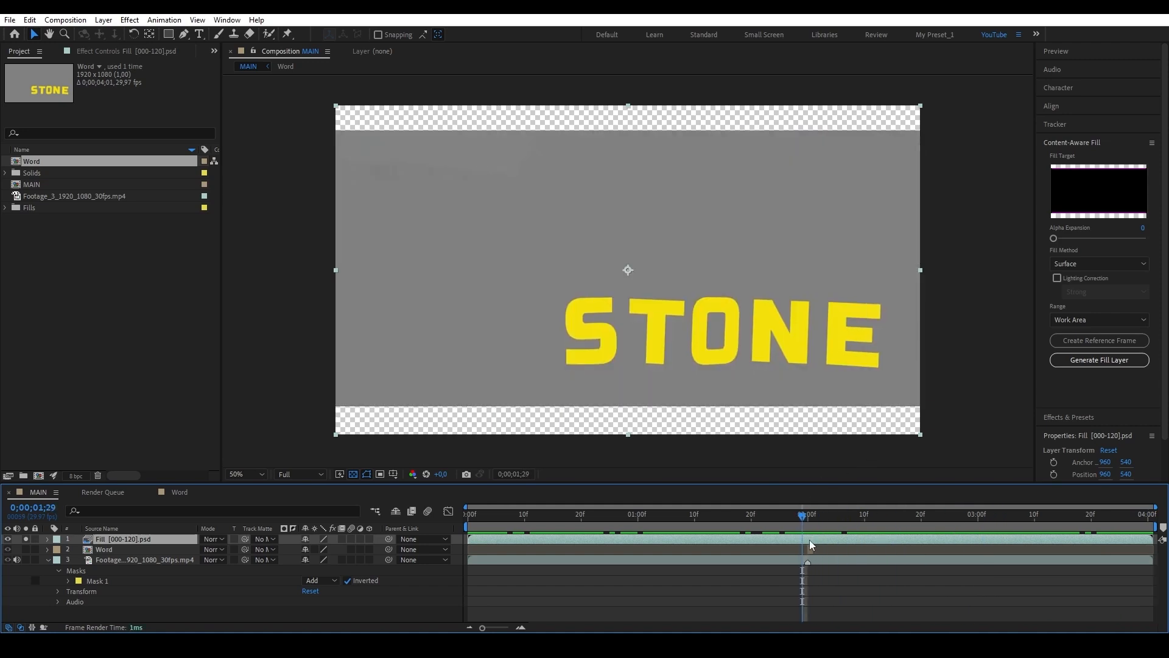
Step: Try a rectangular mask around the word on the fill layer, then delete both the mask and the fill layer
left_click(169, 34)
left_click_drag(254, 172, 965, 374)
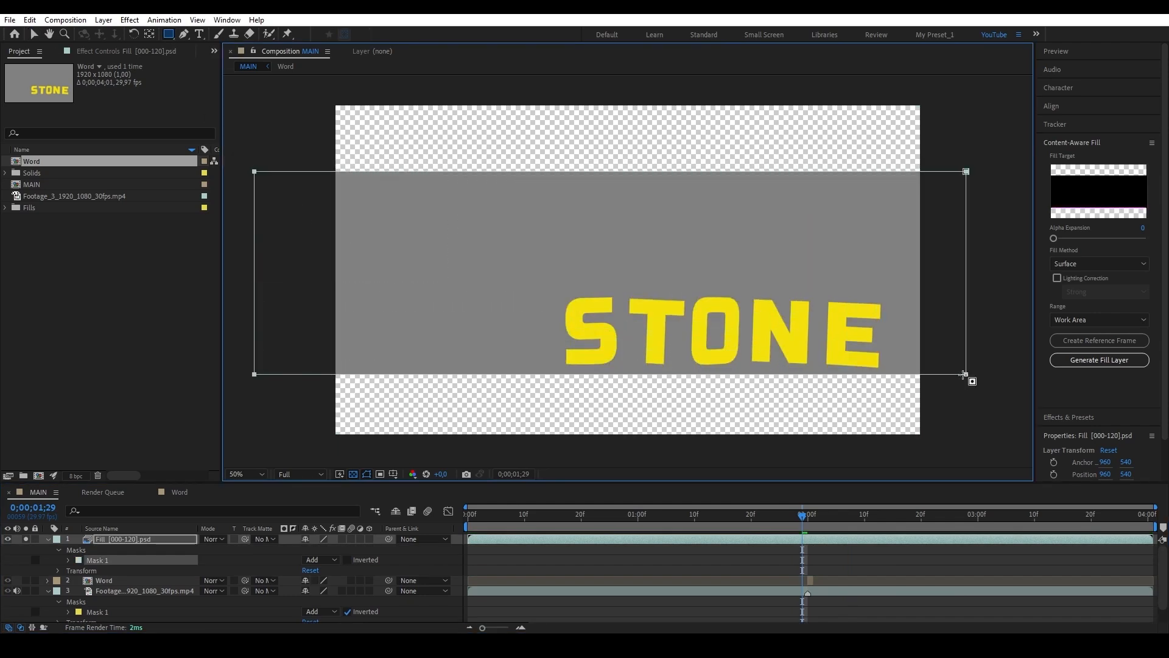
left_click_drag(818, 522, 800, 553)
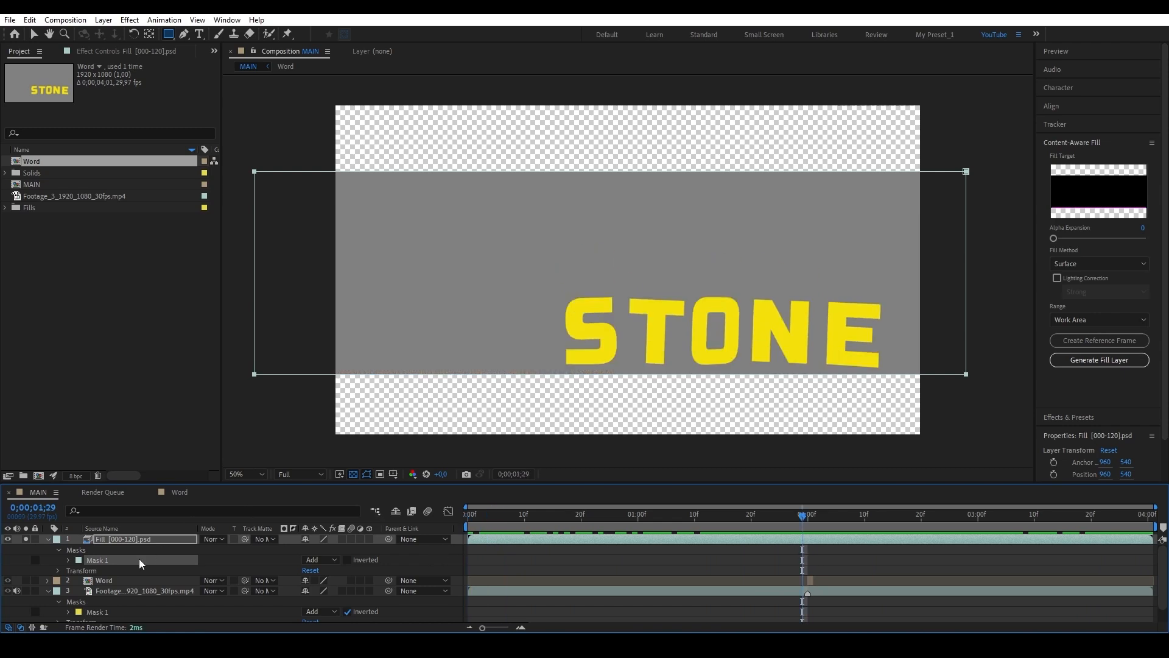
key("Delete")
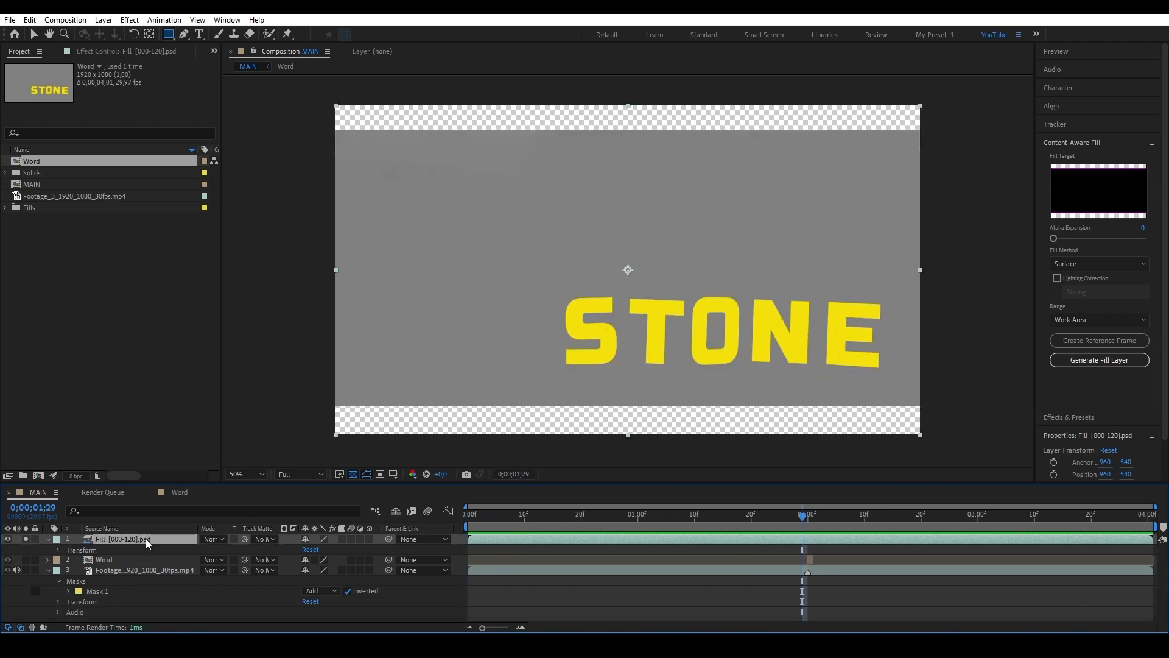
key("Delete")
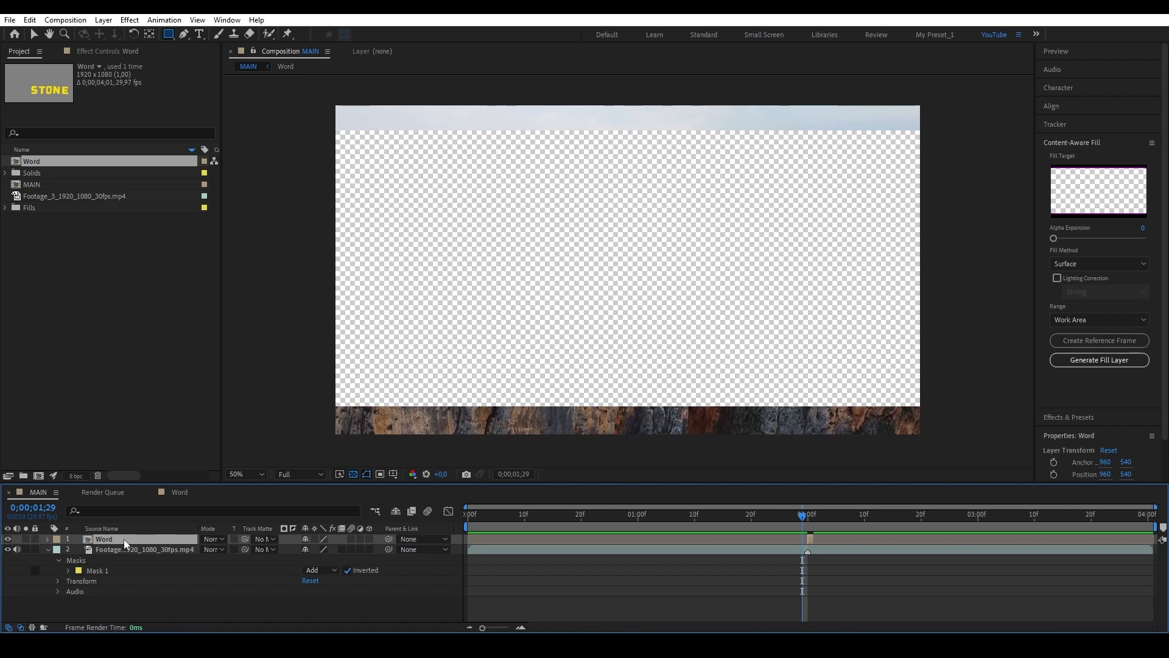
Step: Duplicate the Word layer, name the copy Temp, and extend it across the full duration of the MAIN composition
key("ctrl+d")
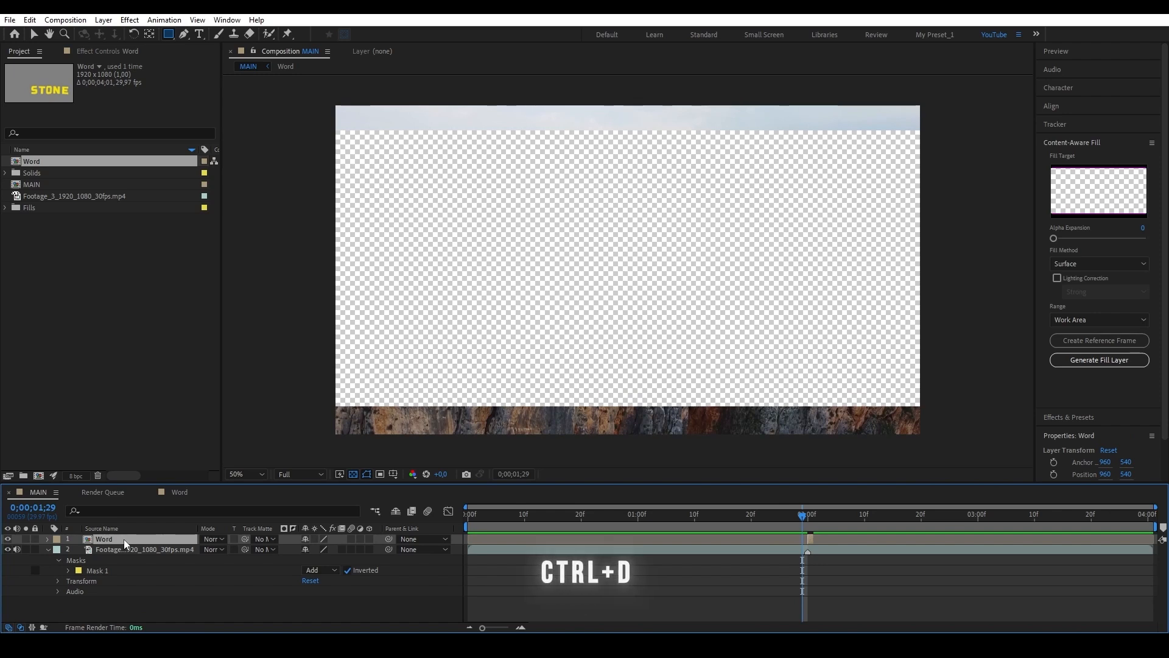
key("Return")
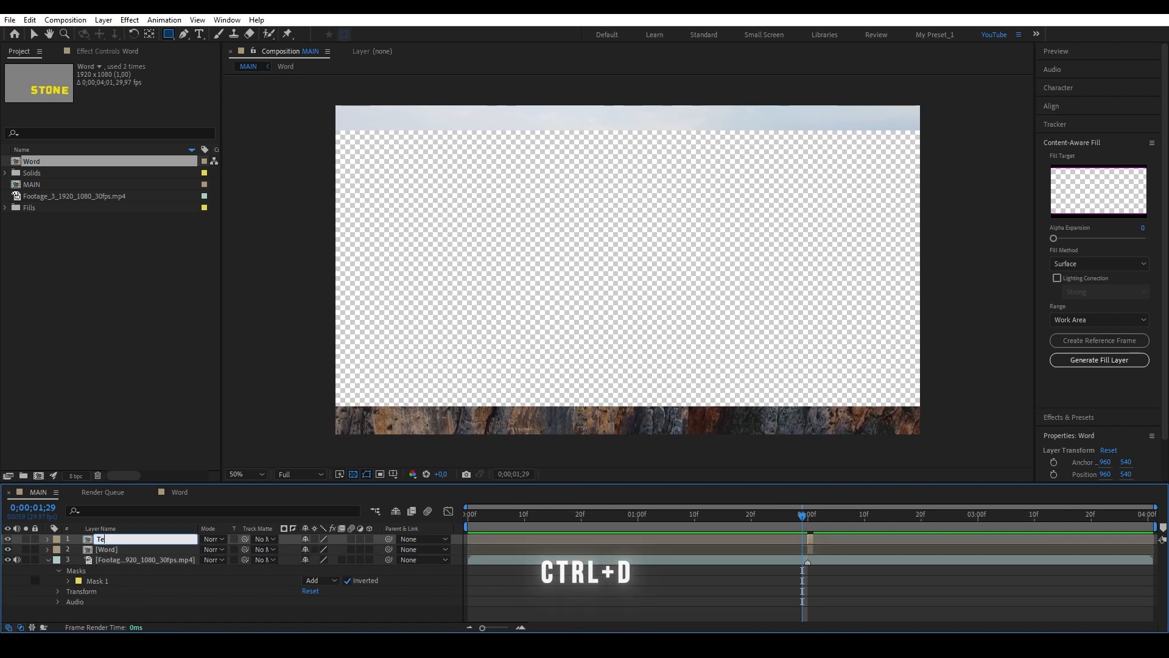
type("Temp")
key("Return")
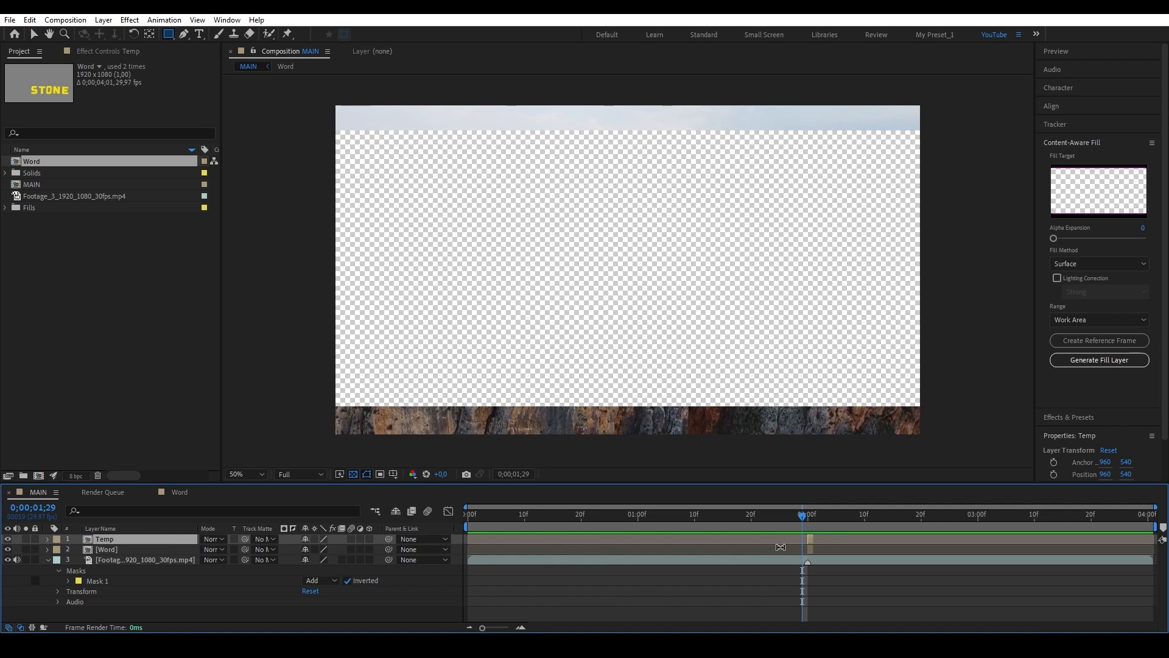
left_click_drag(808, 542, 1139, 546)
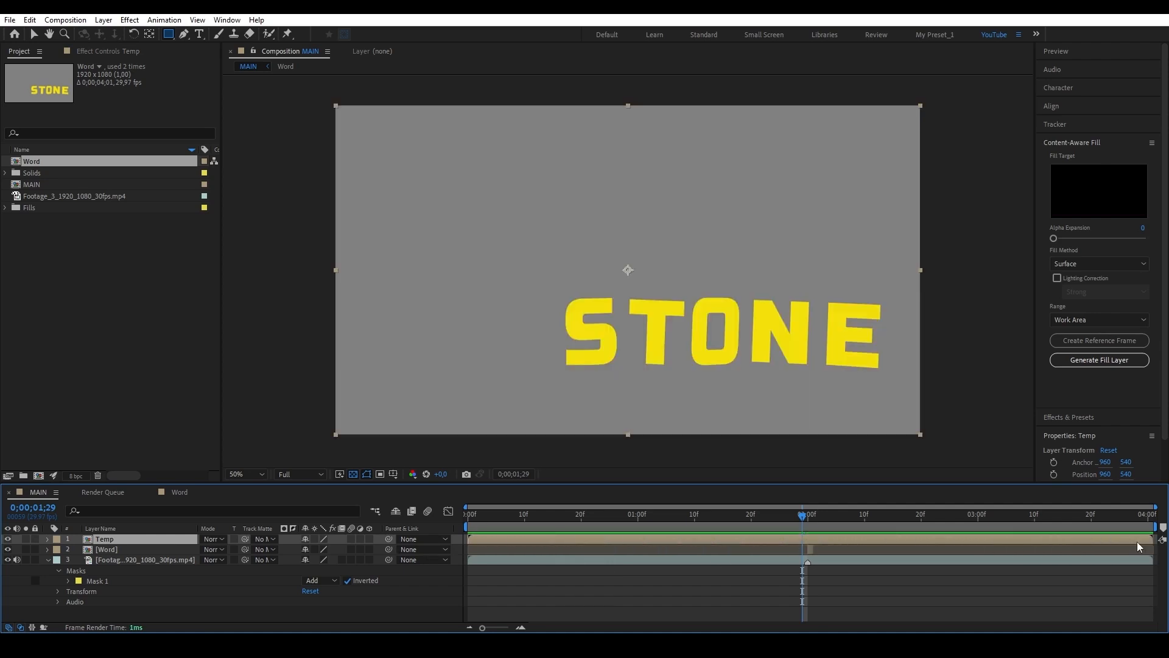
Step: Apply Set Matte to the Temp layer, taking the matte from the footage layer with its source set to Masks
key("ctrl+space")
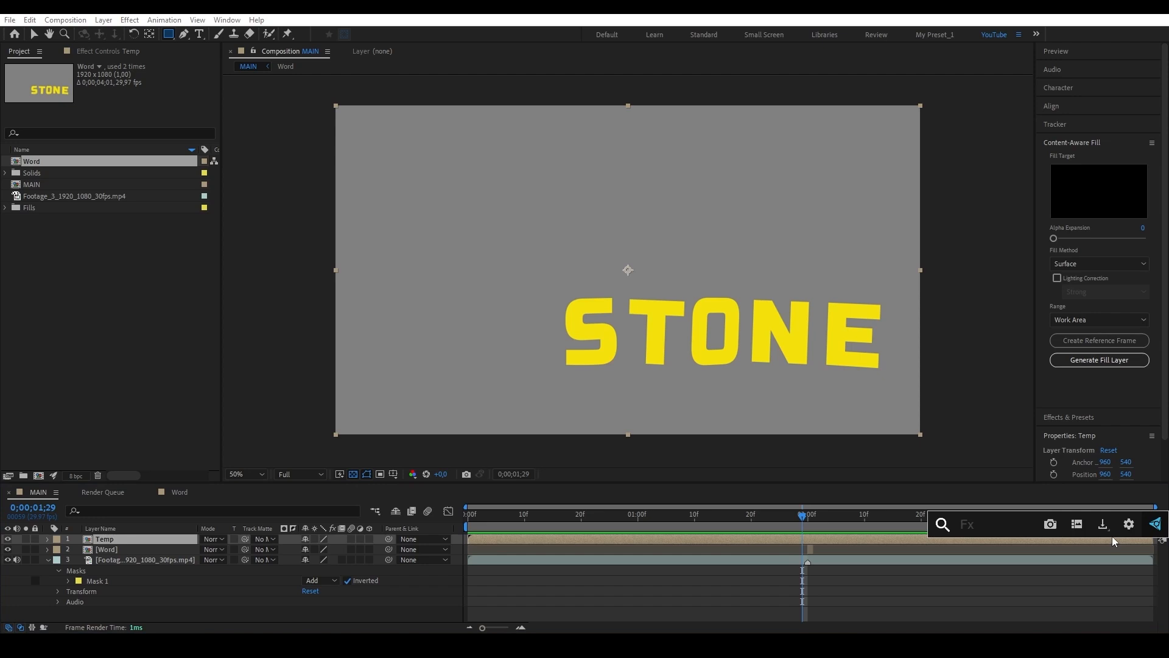
type("set")
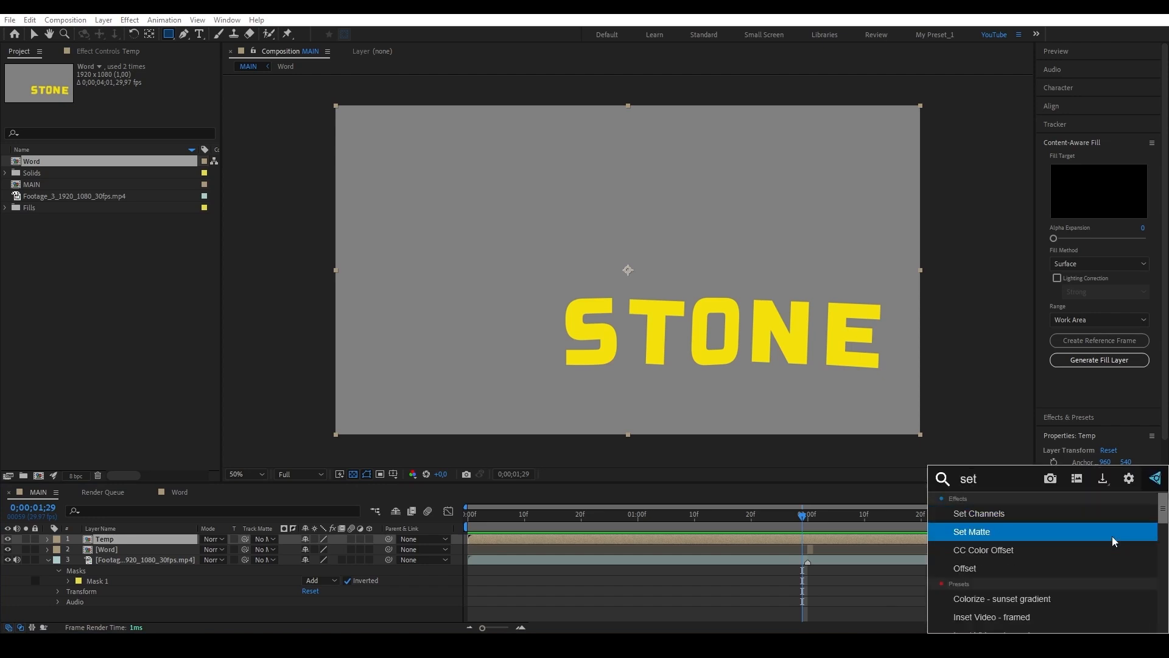
left_click(1112, 536)
key("v")
left_click(162, 88)
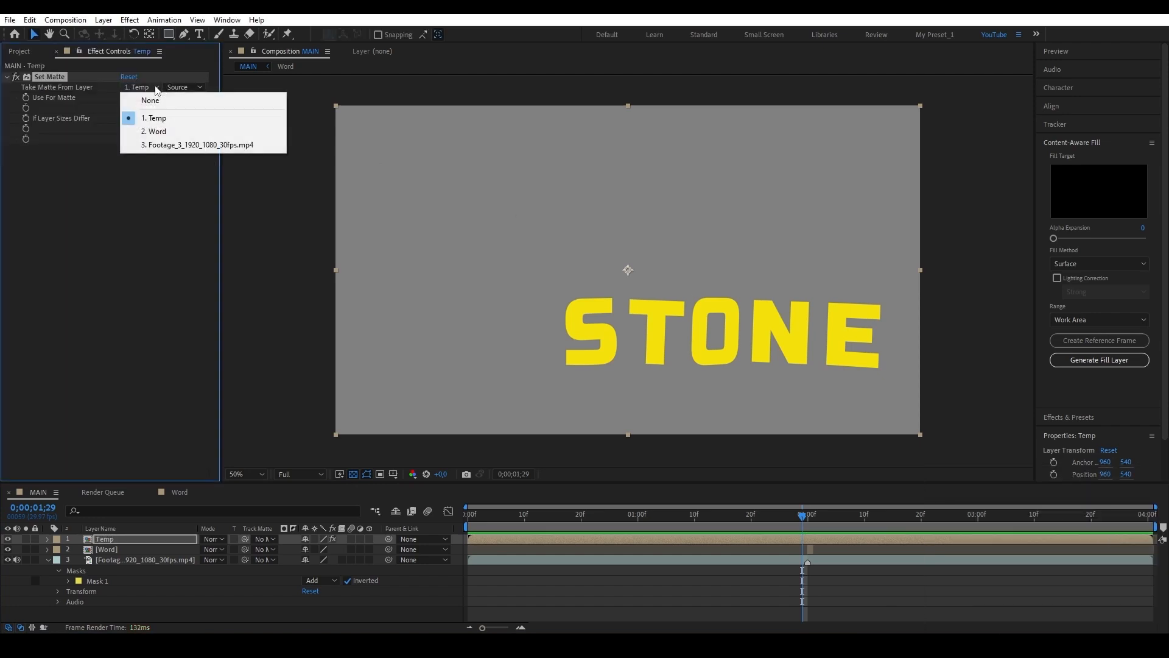
left_click(177, 143)
left_click(182, 89)
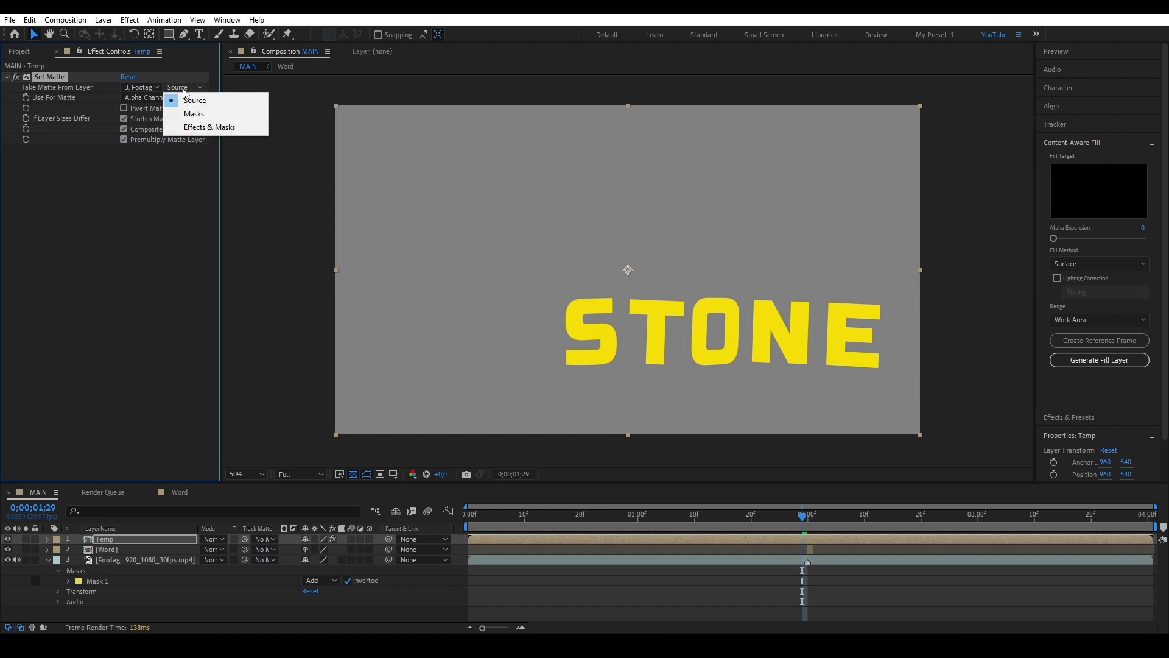
left_click(197, 110)
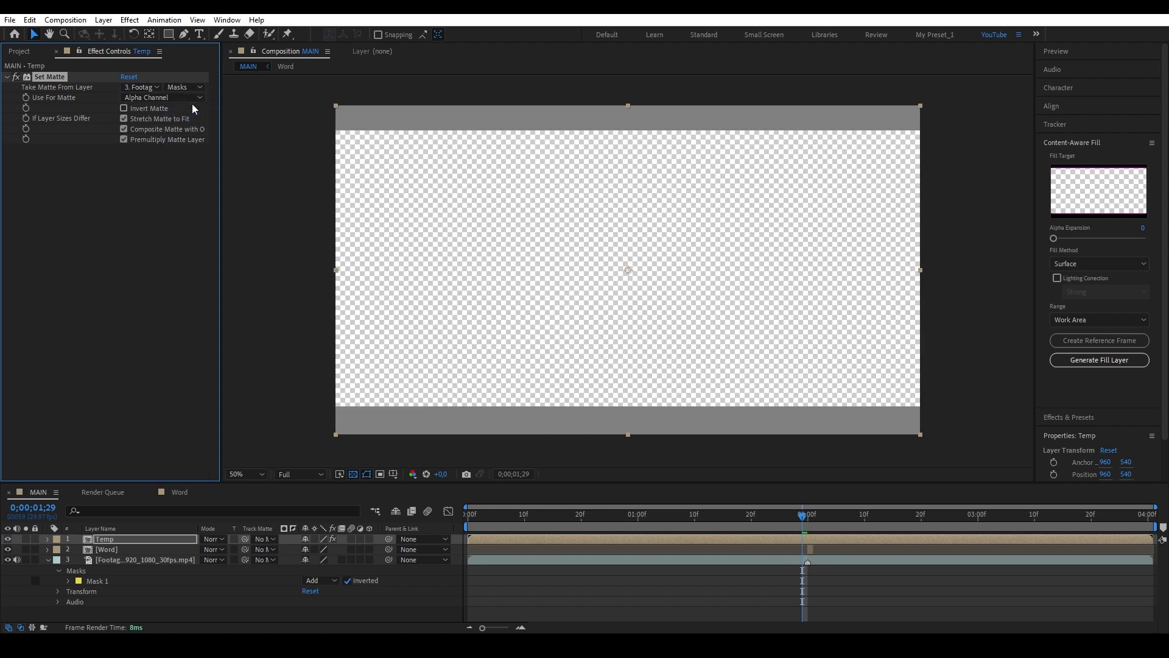
Step: Generate a new Surface fill layer for the work area, delete the Temp layer, and preview the tracked word
left_click(1079, 363)
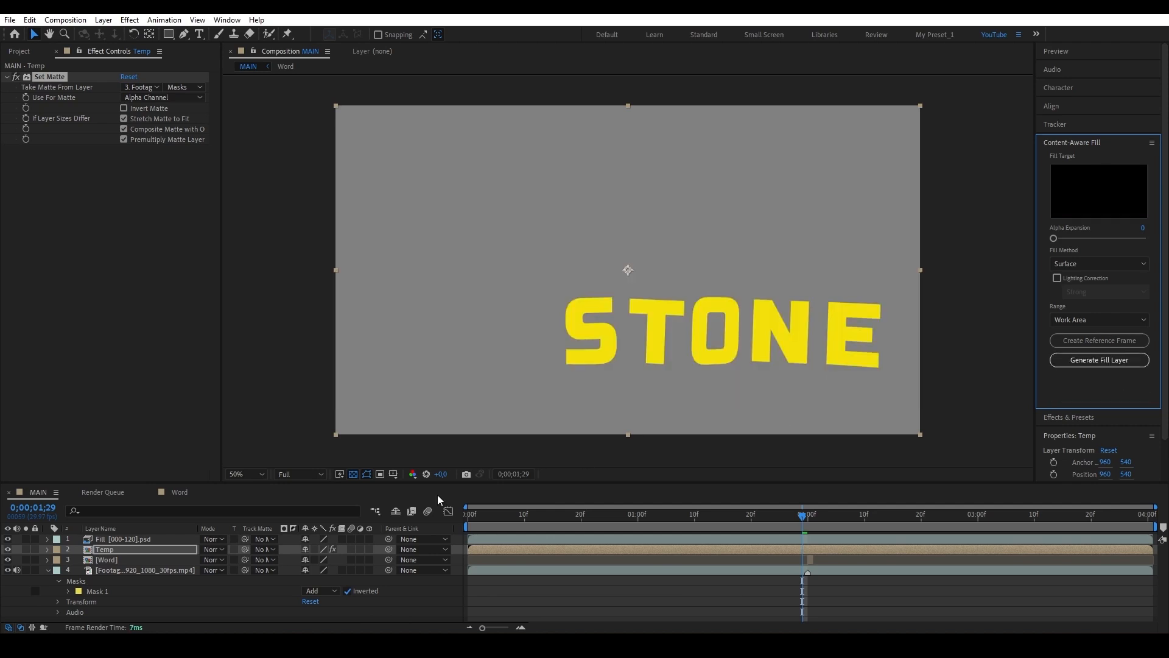
left_click(148, 552)
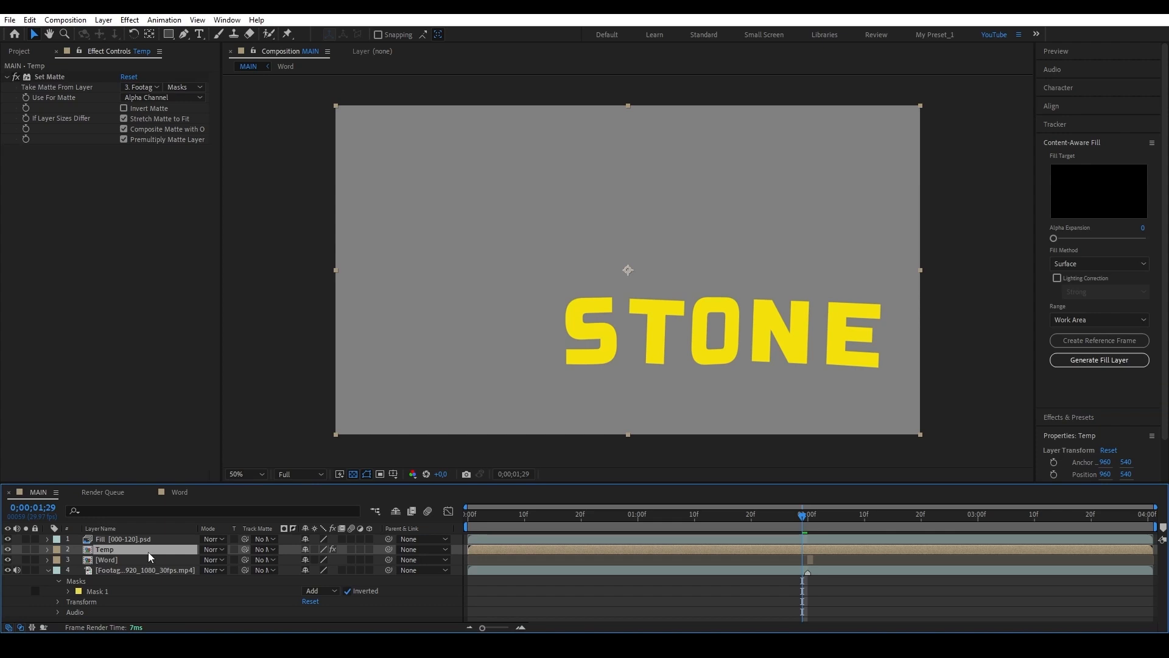
key("Delete")
key("space")
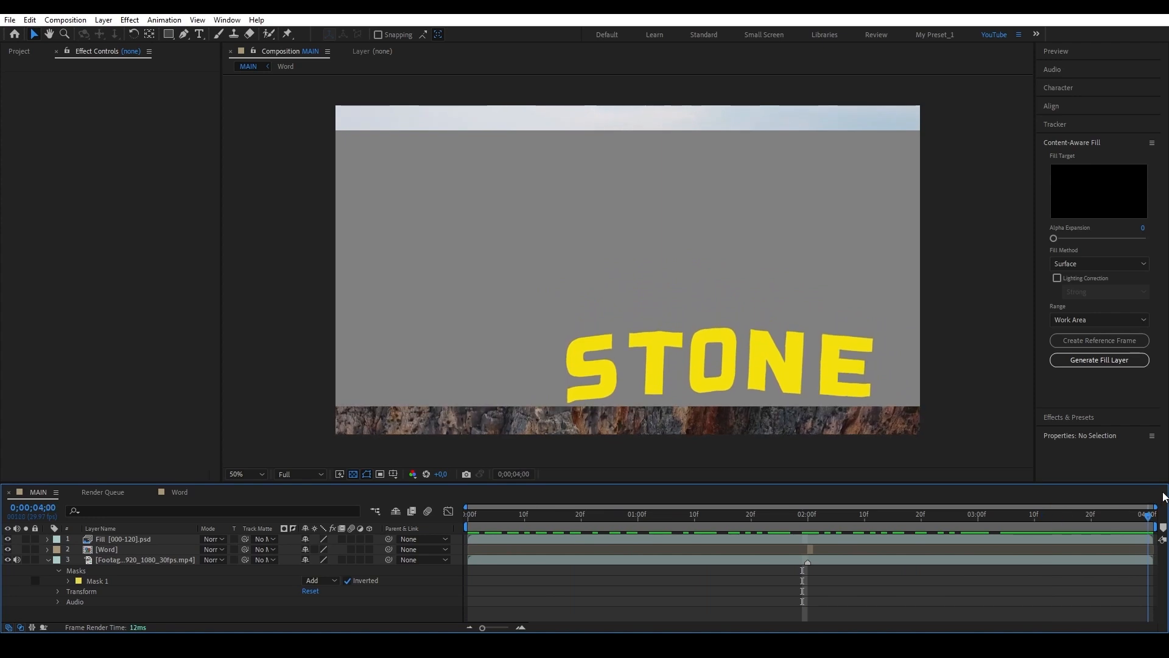
Step: Stop the preview and set the footage layer's Mask 1 mode to None
key("space")
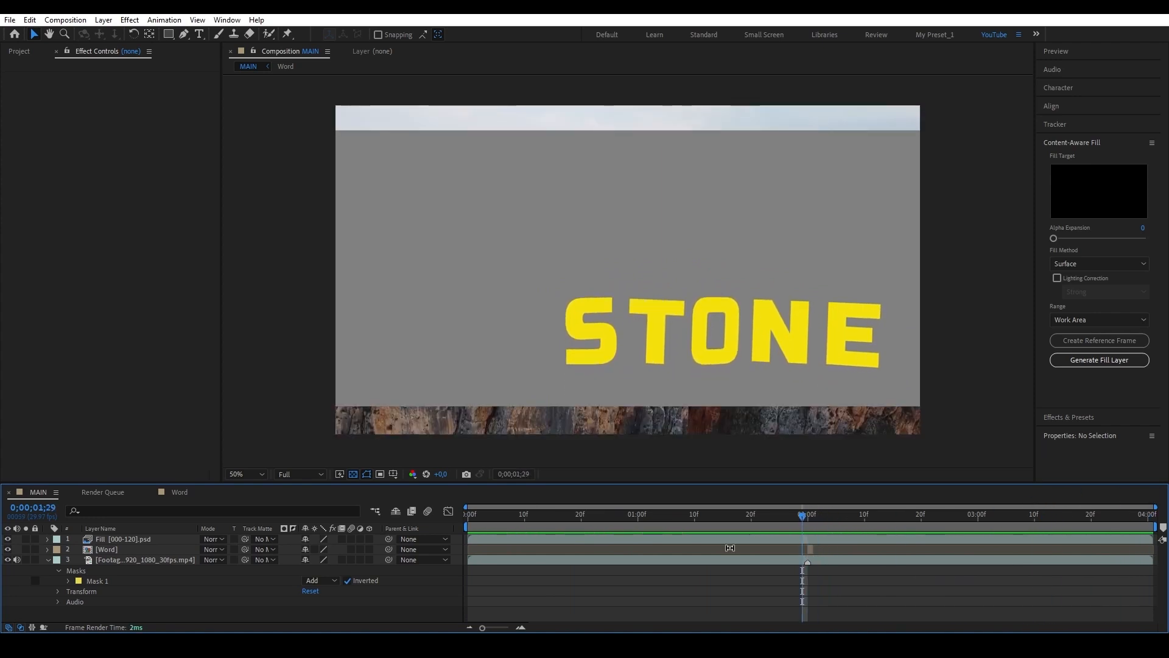
left_click(166, 560)
left_click(333, 581)
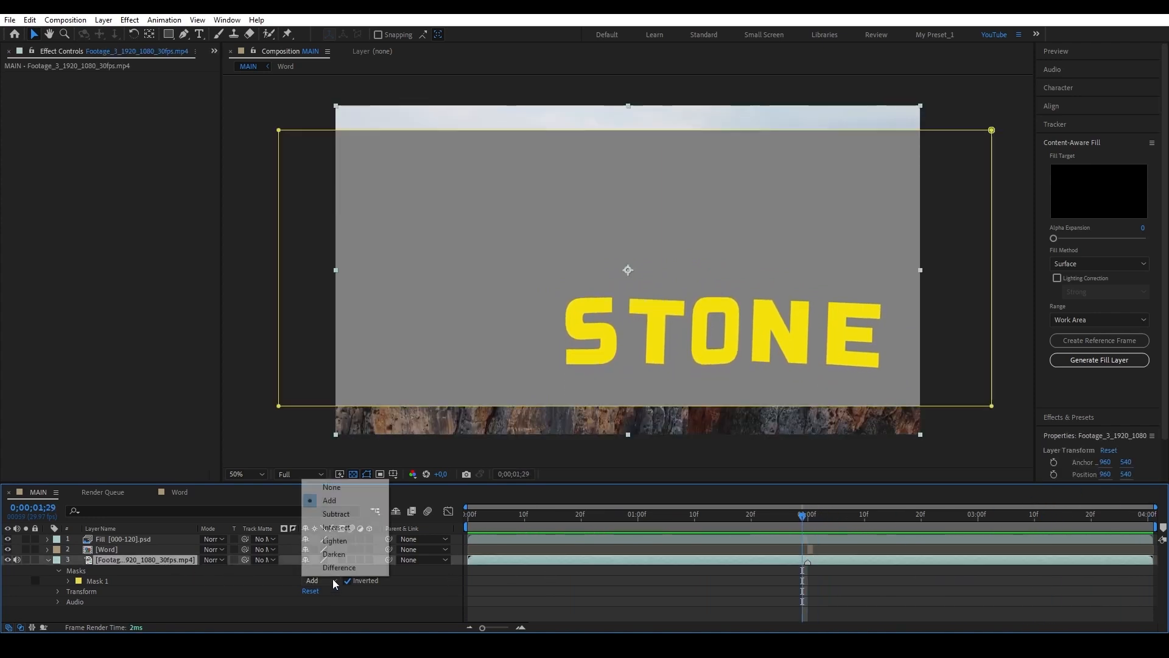
left_click(336, 489)
key("u")
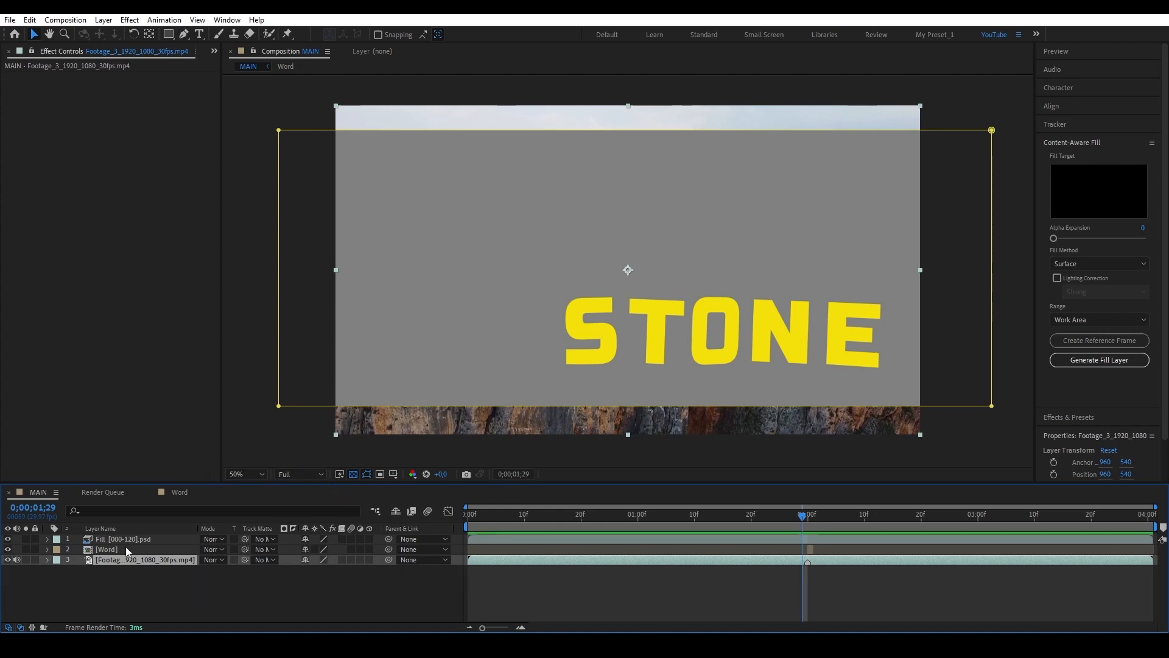
Step: Pre-compose the fill and Word layers together as Texture, and set the new layer's blending mode to Hard Light
left_click(125, 546)
left_click(127, 540, "shift")
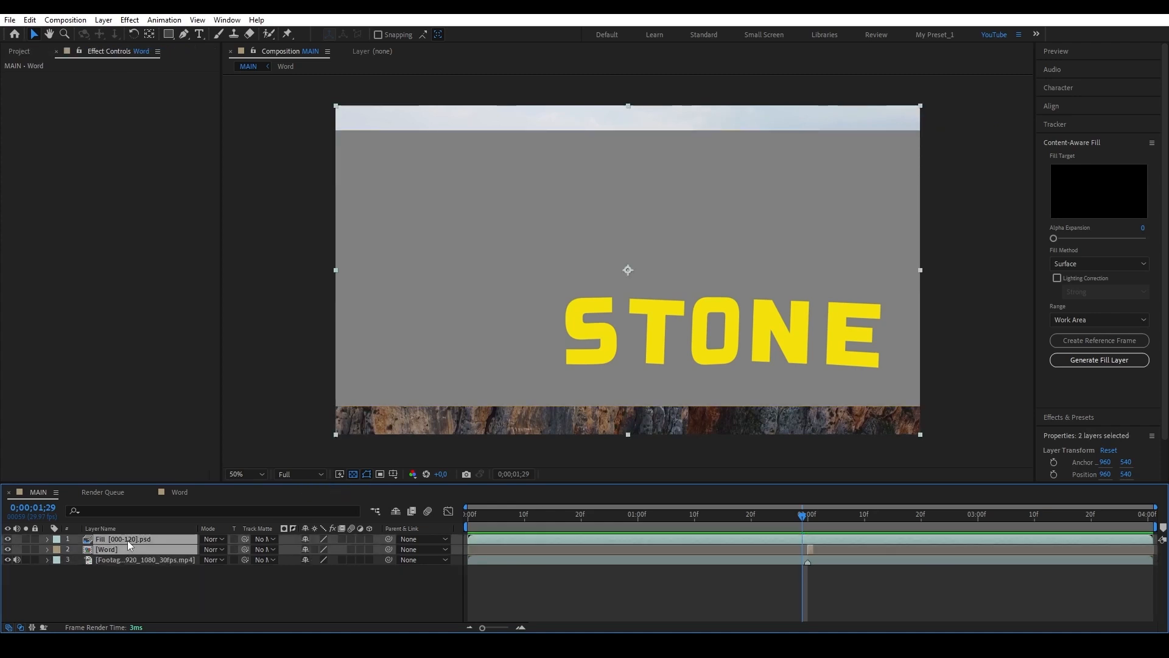
key("ctrl+shift+c")
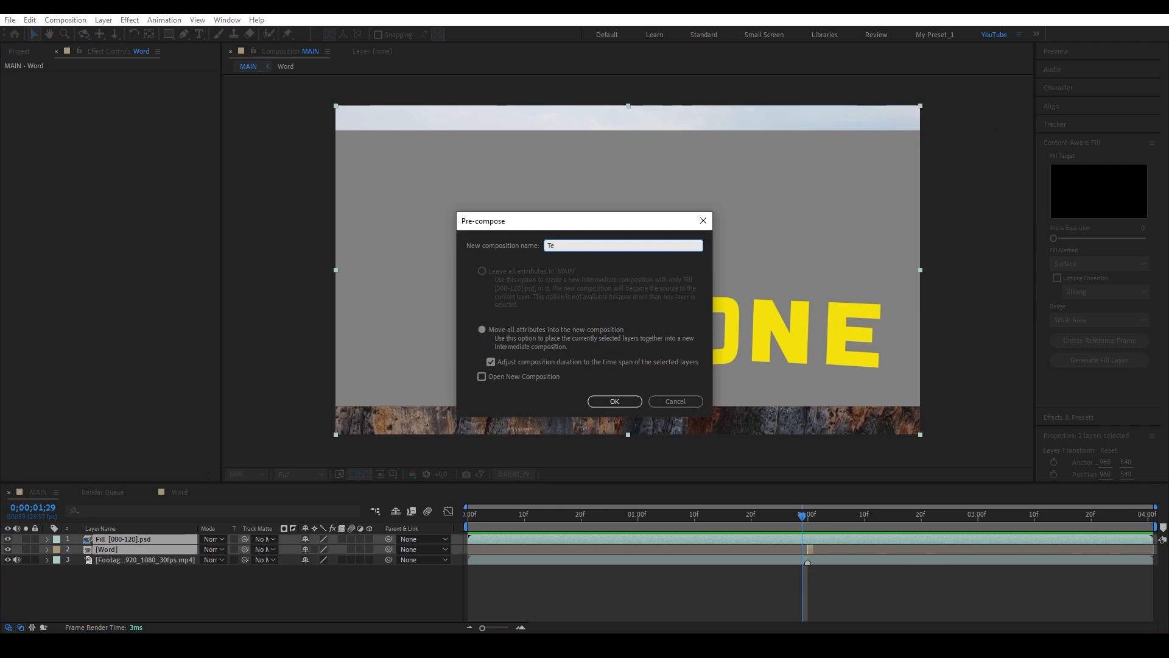
key("Return")
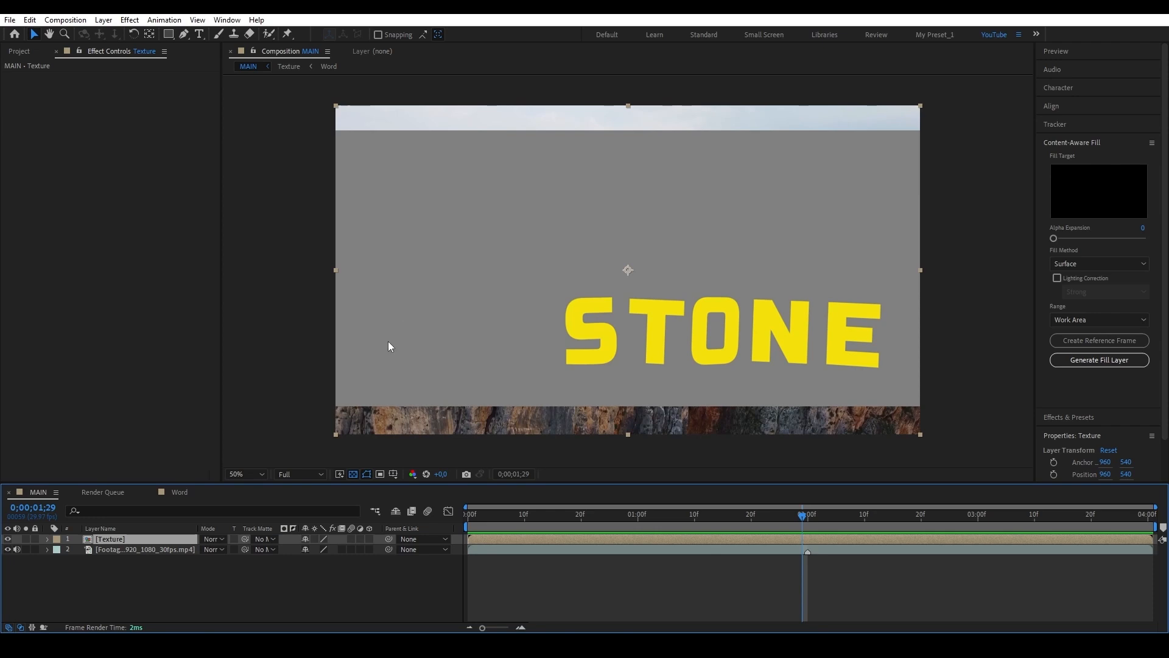
left_click(219, 540)
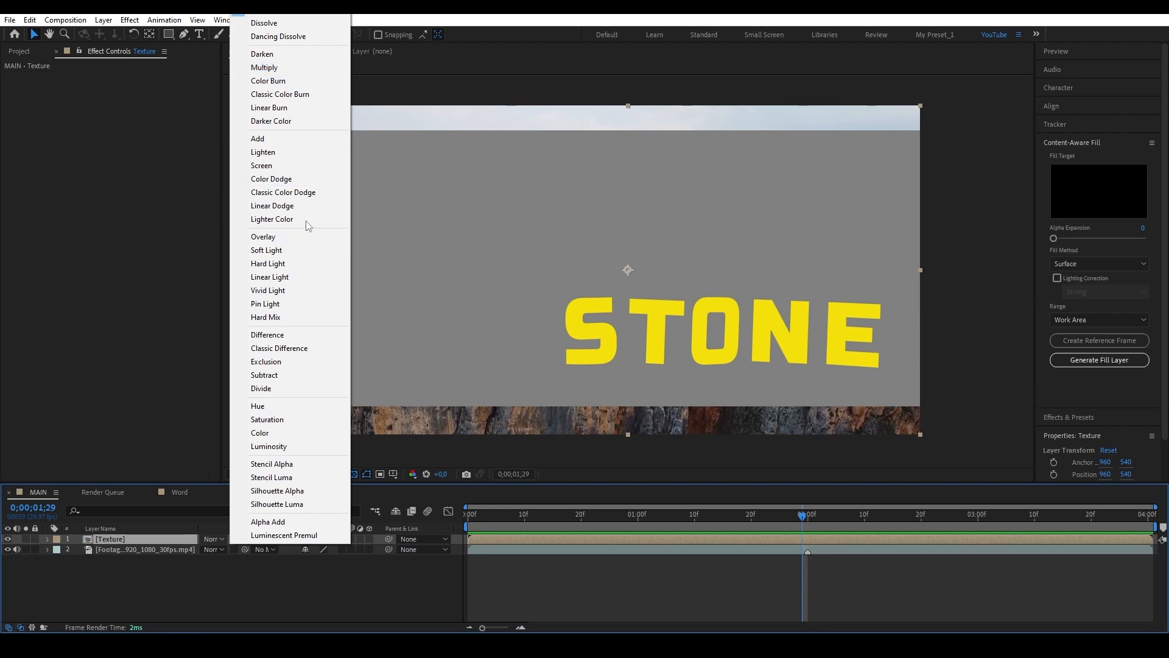
left_click(268, 264)
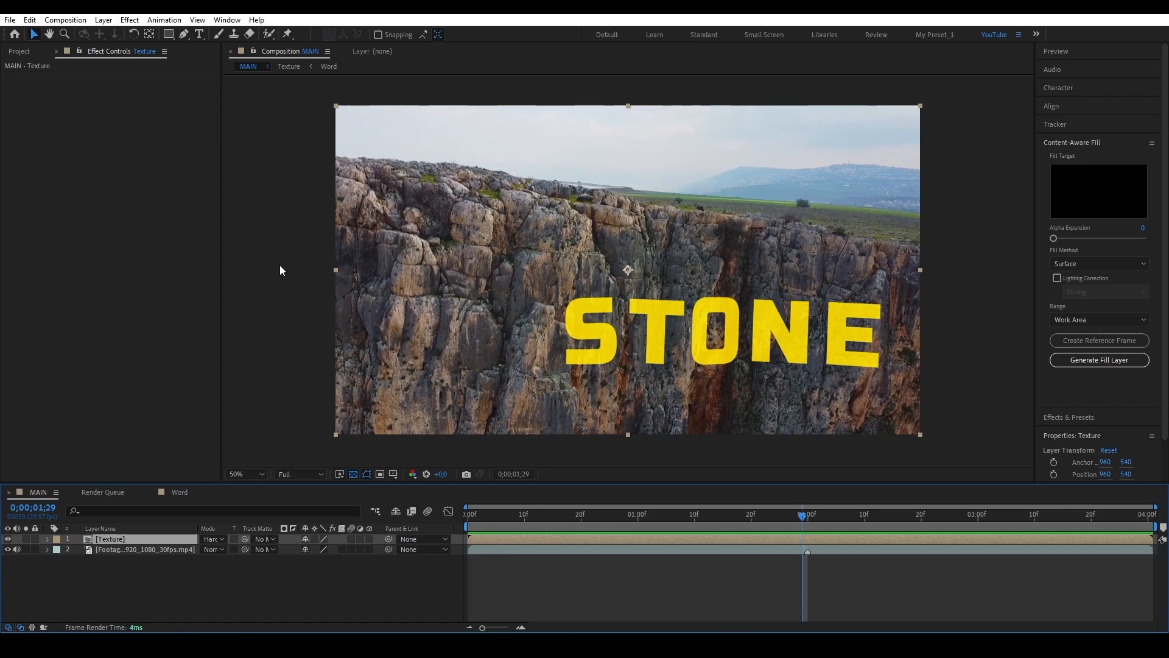
Step: Duplicate the footage layer and rename the upper copy Mask
left_click(165, 550)
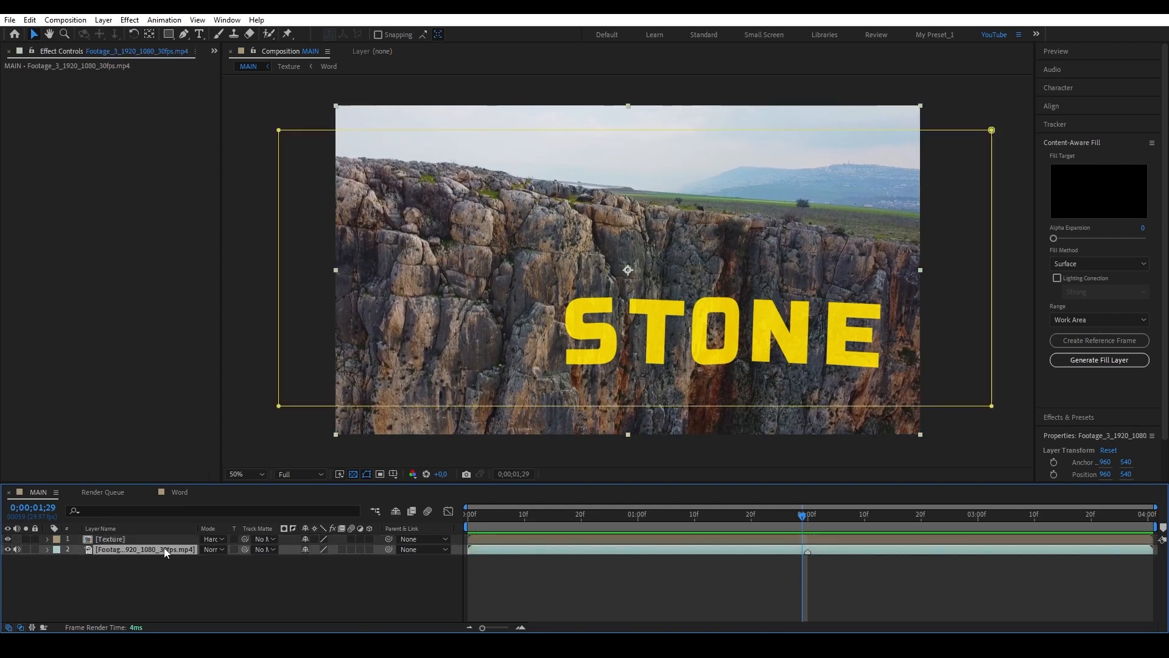
key("ctrl+d")
key("Return")
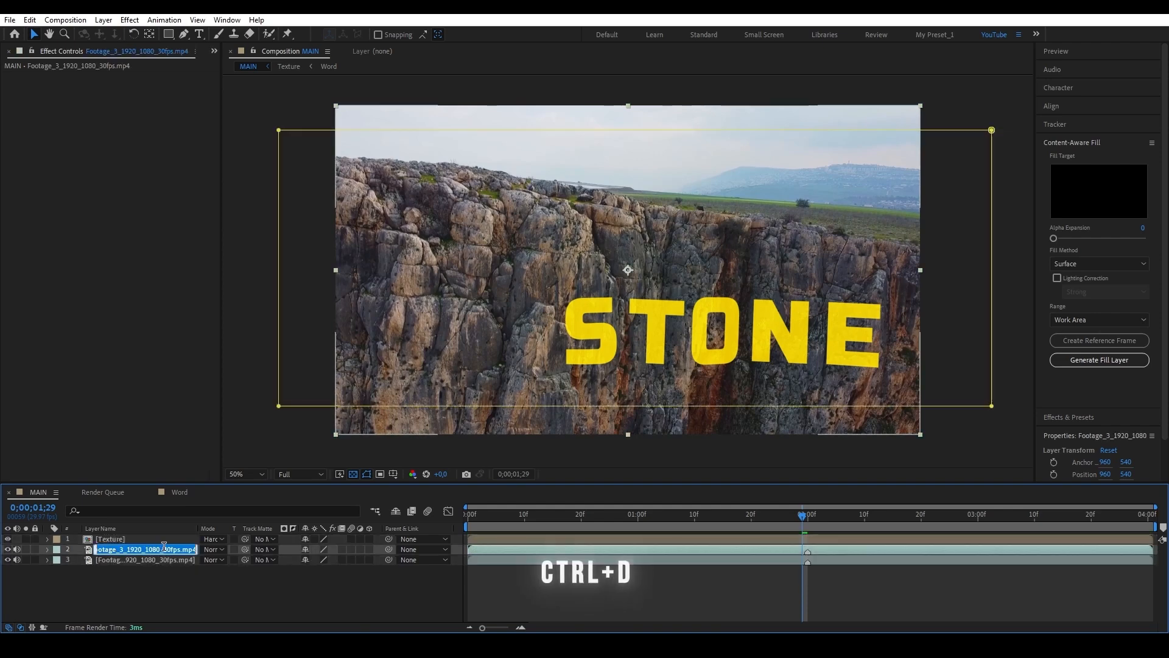
type("Mask")
key("Return")
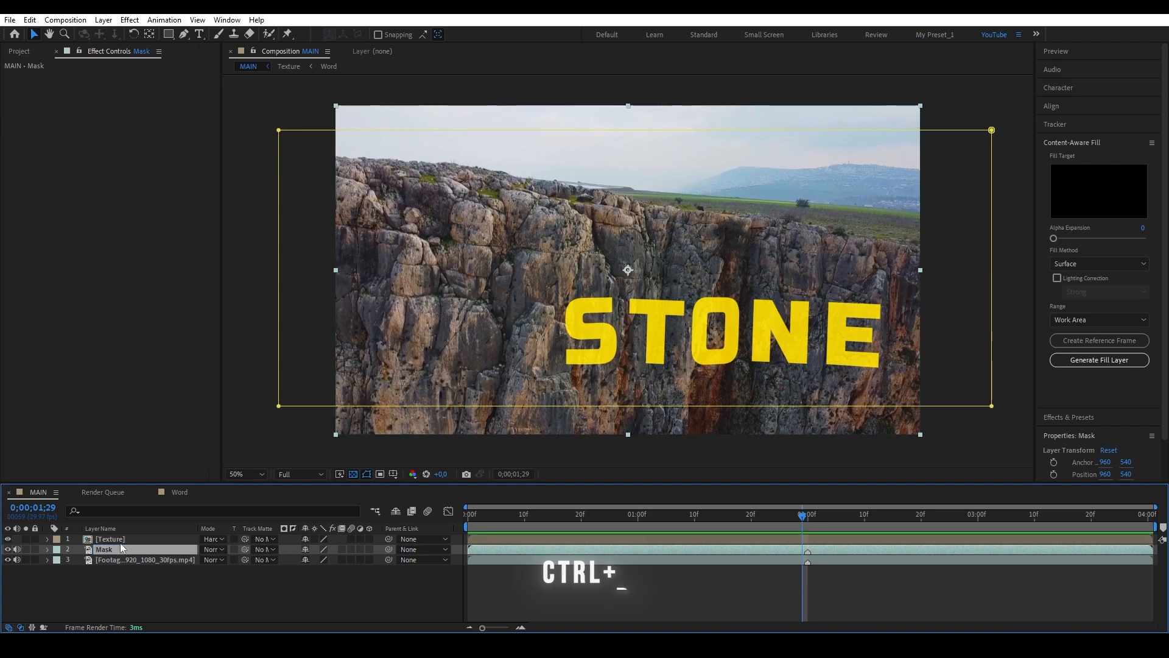
Step: Assign the Mask layer as the Texture layer's track matte and switch it from alpha to luma
left_click(122, 538)
left_click(272, 538)
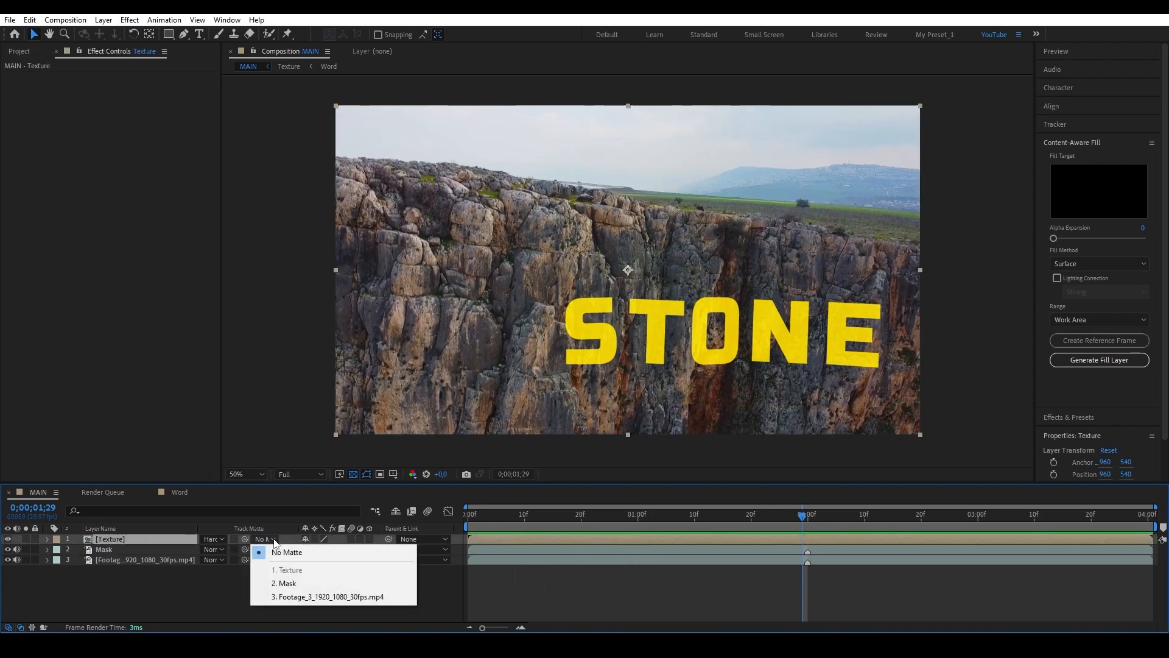
left_click(293, 583)
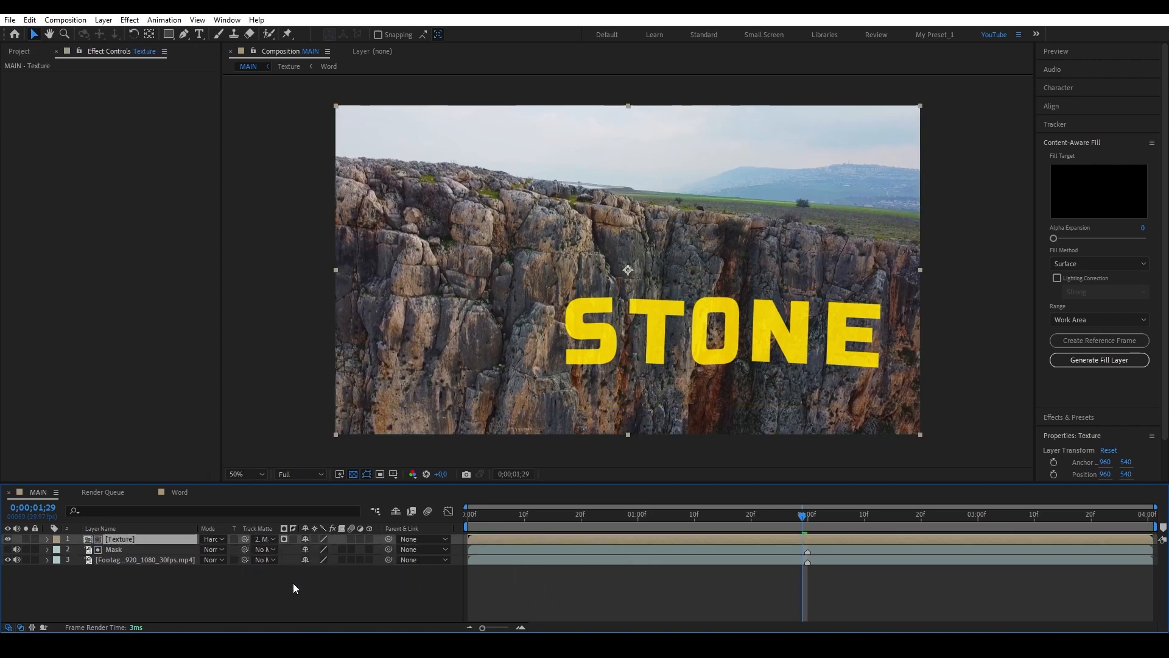
left_click(283, 539)
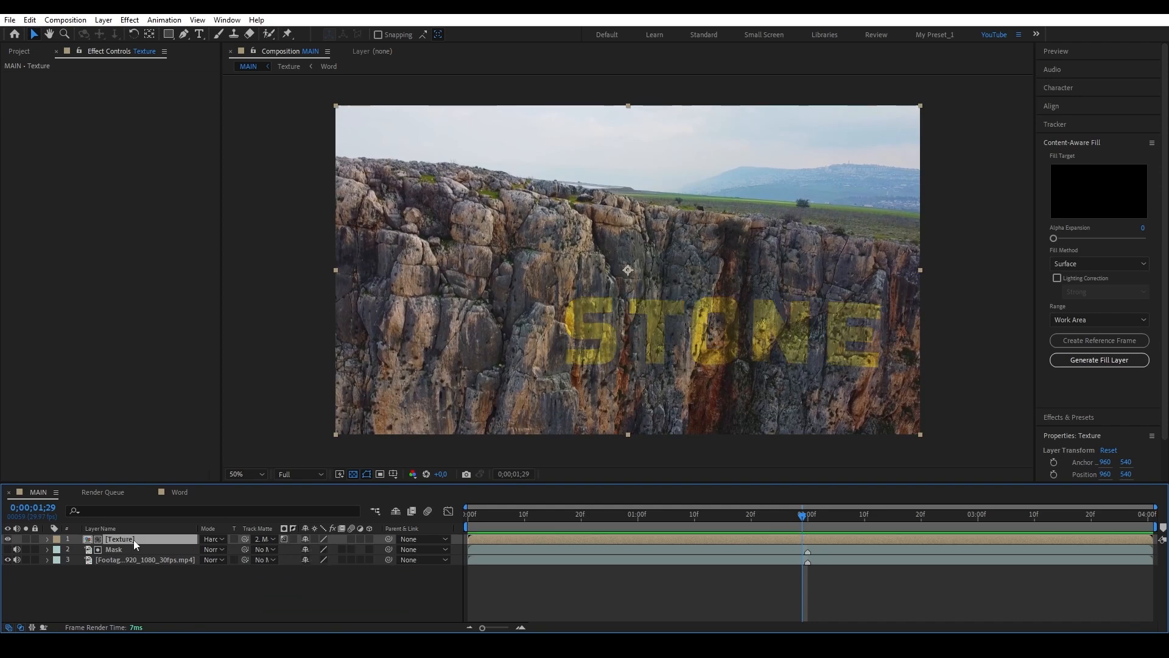
Step: Apply Curves to the Mask layer, steepen the RGB curve to strongly brighten midtones and highlights, and preview the animation
left_click(121, 550)
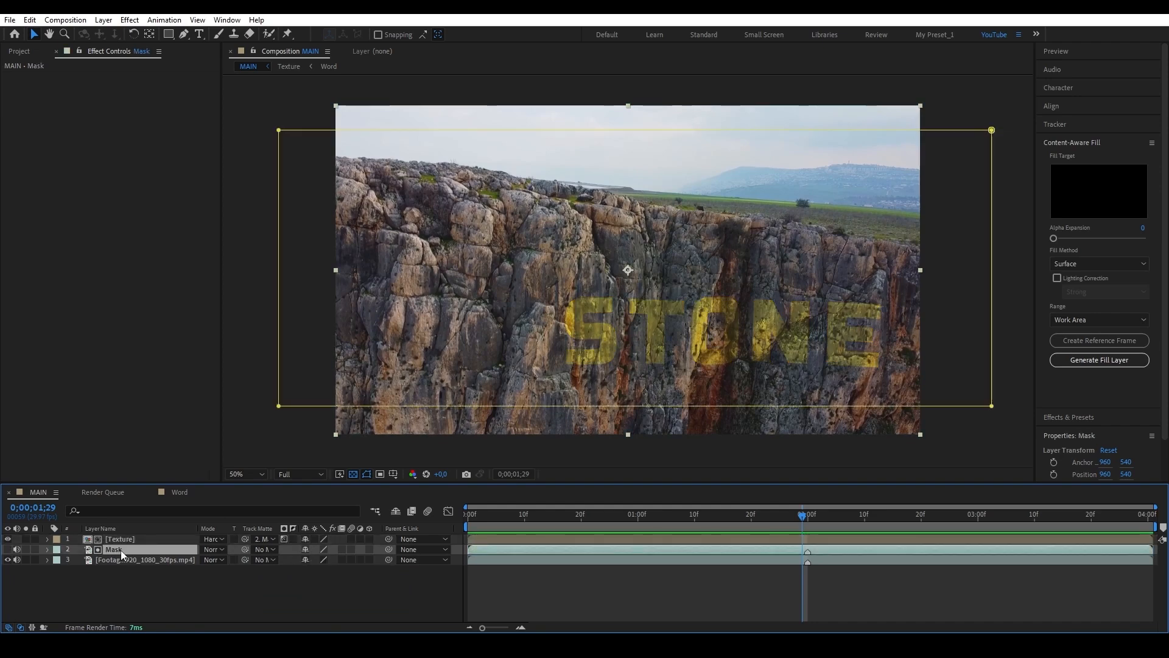
key("ctrl+space")
type("curv")
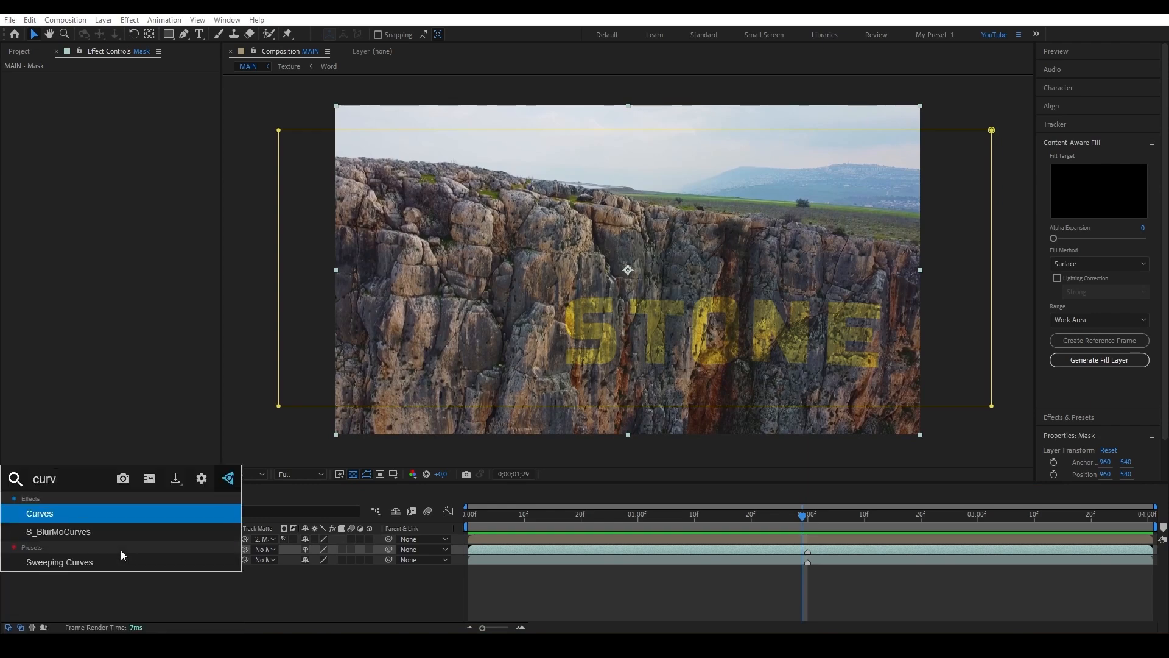
key("Return")
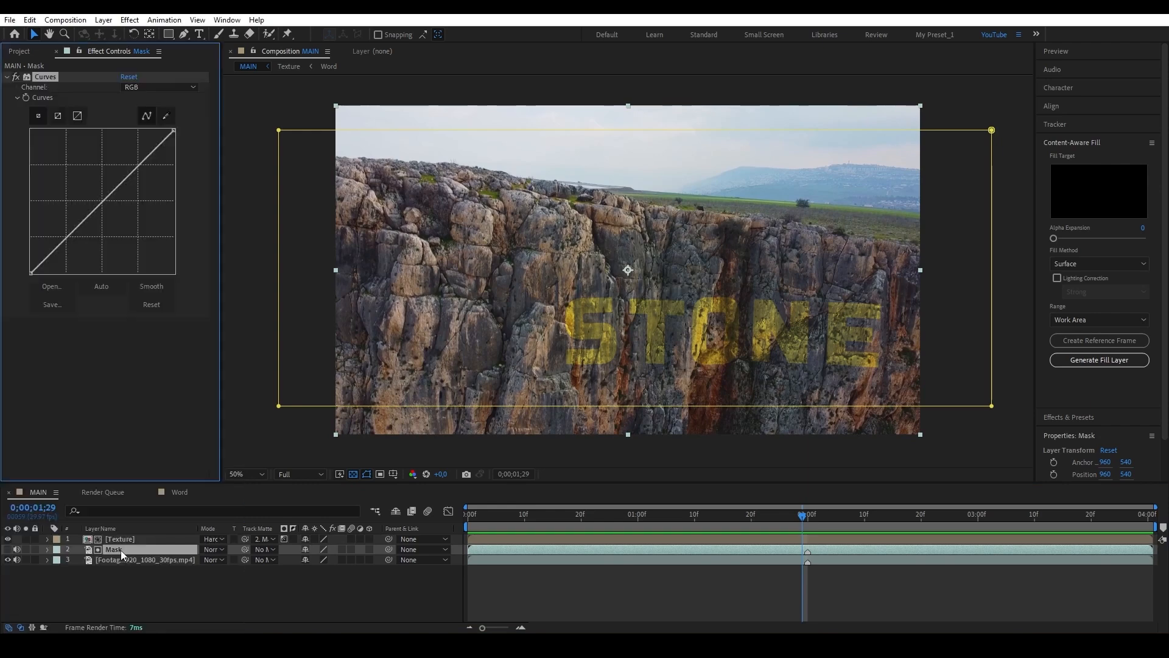
left_click_drag(114, 189, 117, 133)
left_click_drag(74, 202, 69, 211)
left_click_drag(117, 133, 94, 137)
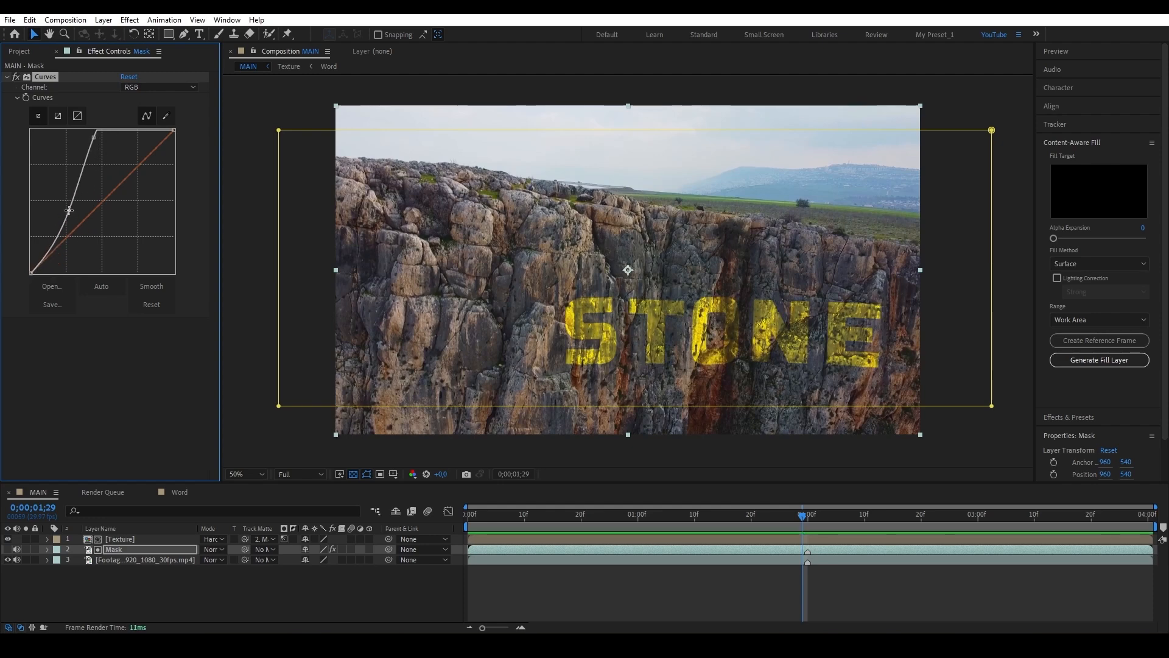
key("space")
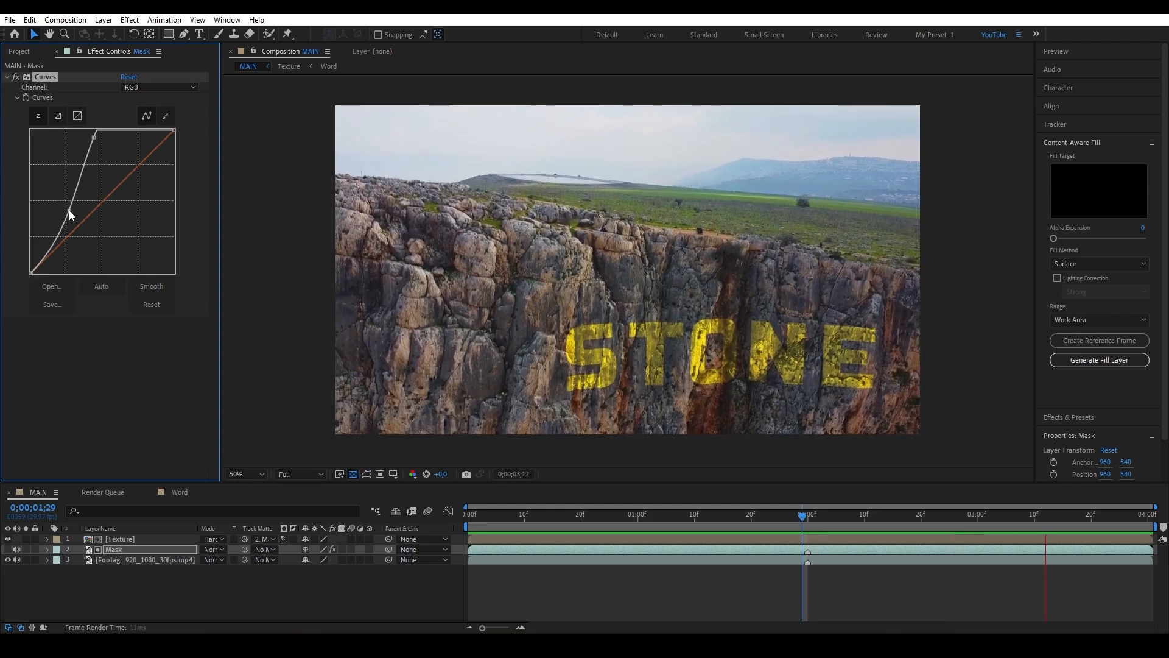